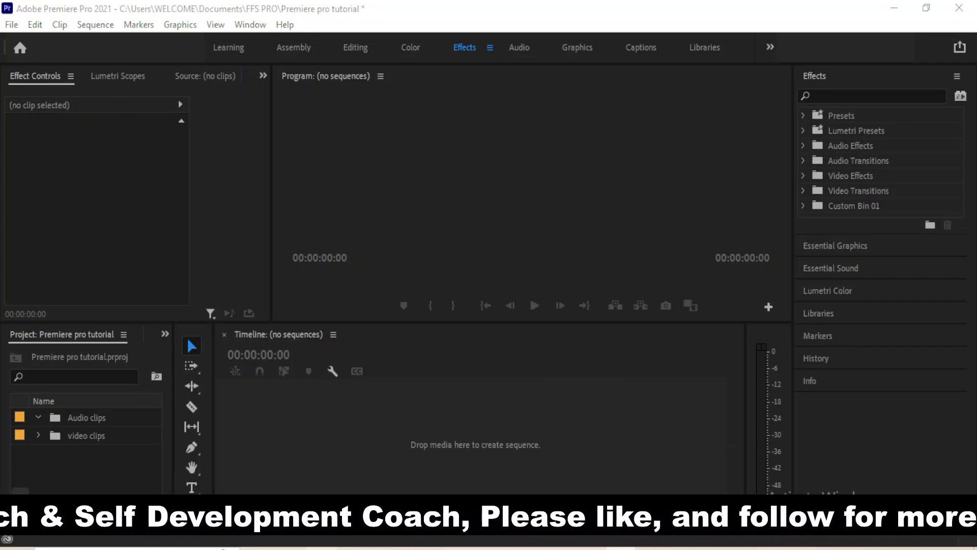
Import 20230518_144604.mp4 into the video clips bin and select the clip
left_click_drag(0, 448, 101, 458)
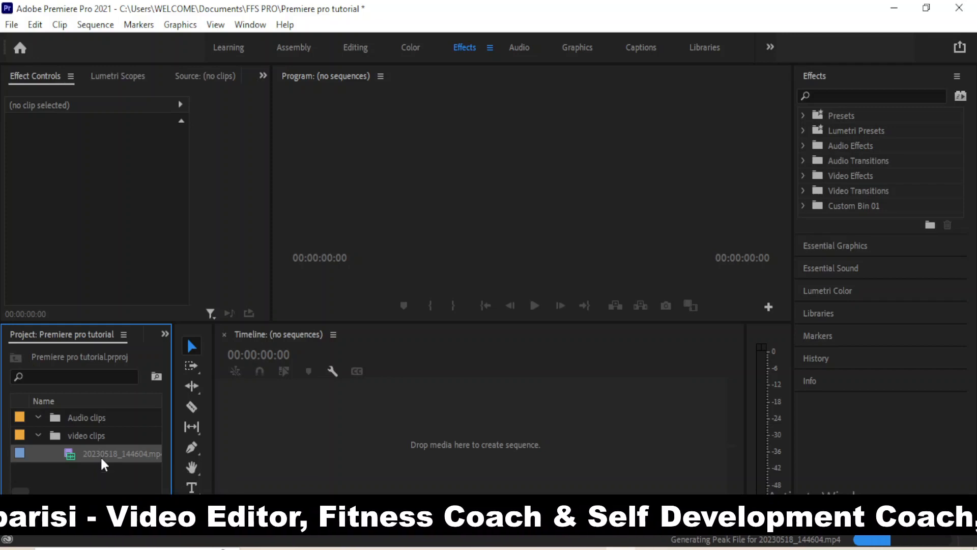
right_click(100, 456)
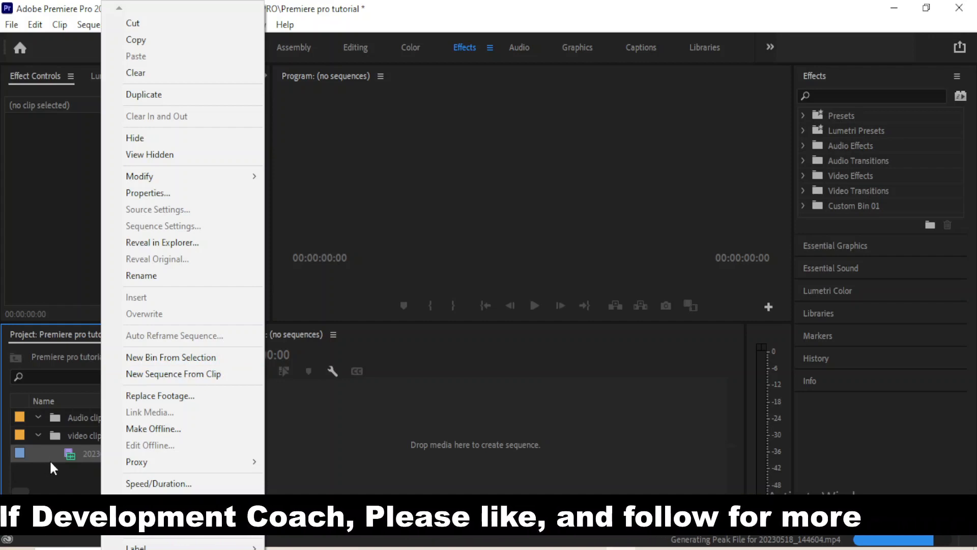
left_click(339, 465)
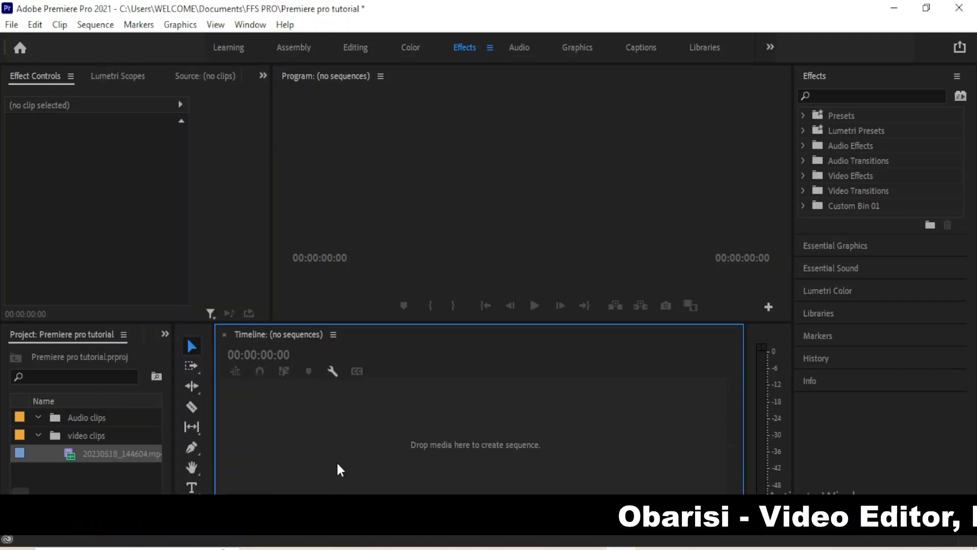
right_click(83, 458)
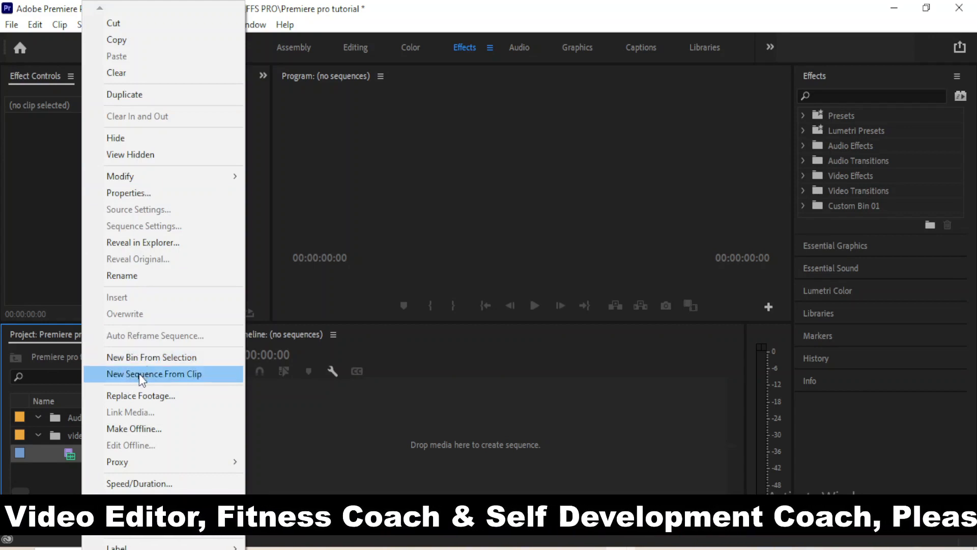
left_click(51, 457)
left_click(72, 451)
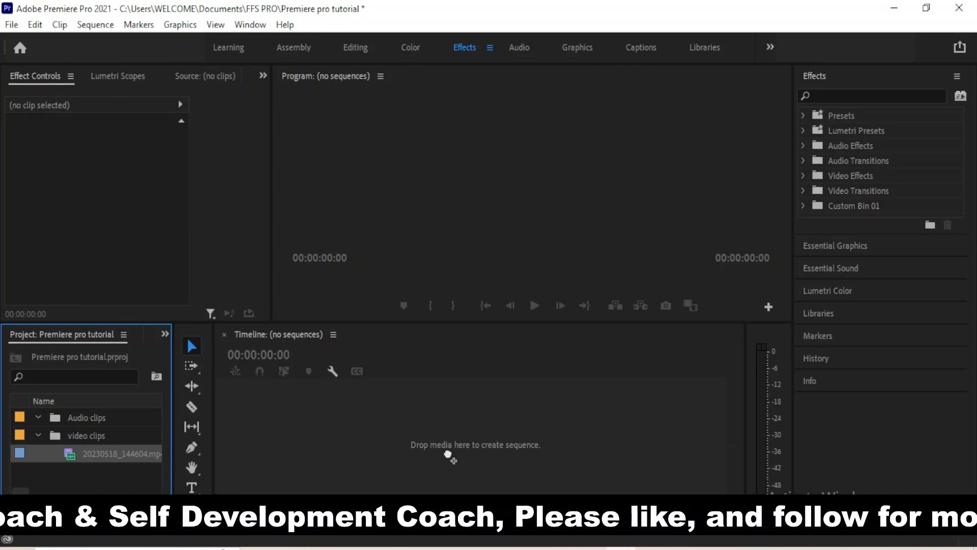
Create a 20230518_144604 sequence from the clip, adjust the timeline zoom, and scrub the footage
left_click_drag(448, 453, 448, 452)
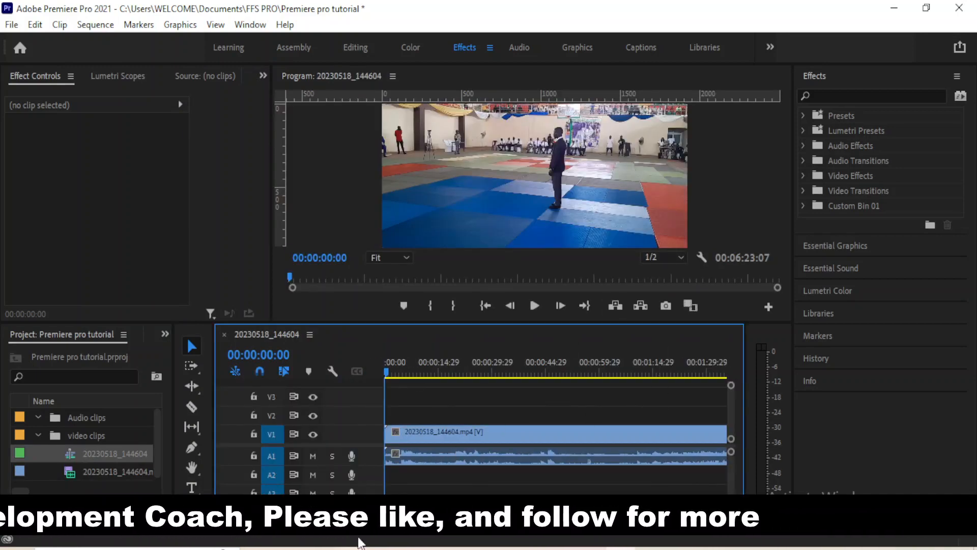
key("minus")
key("minus")
key("minus")
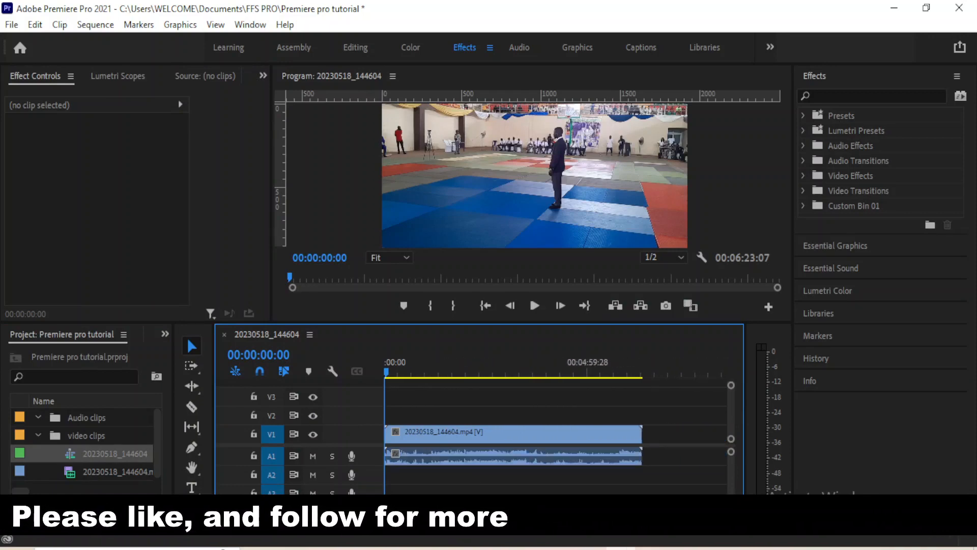
key("minus")
key("equal")
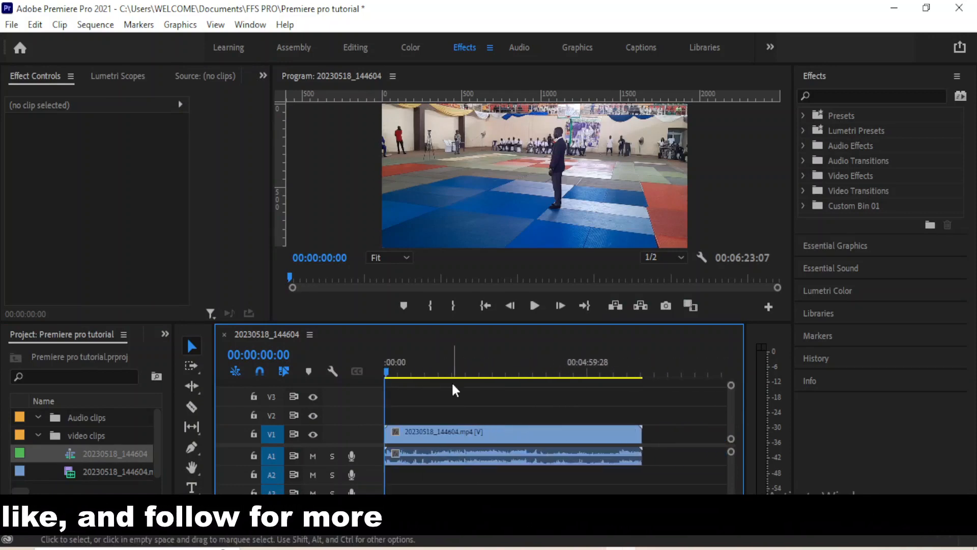
left_click_drag(388, 373, 469, 387)
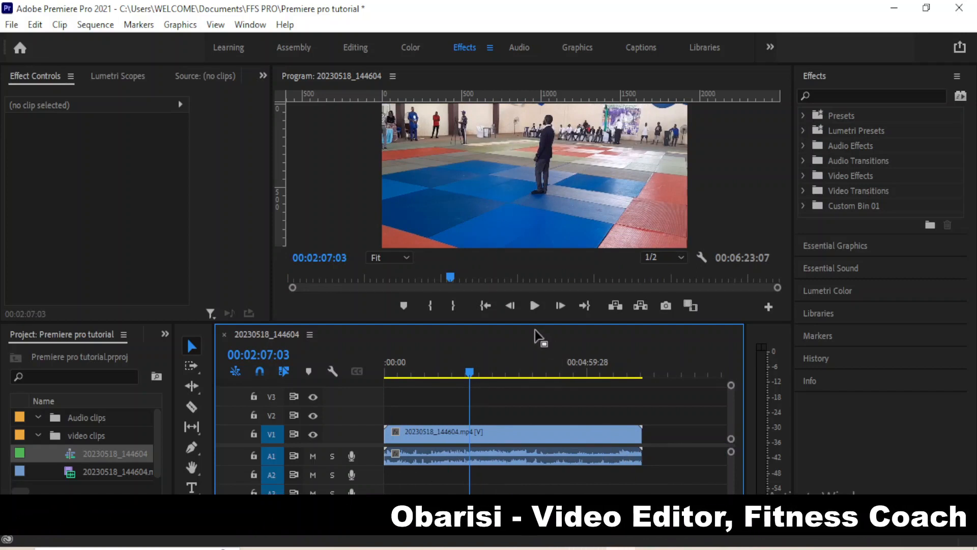
Enlarge the program monitor and move the playhead to 00:04:14:06
left_click_drag(535, 324, 539, 388)
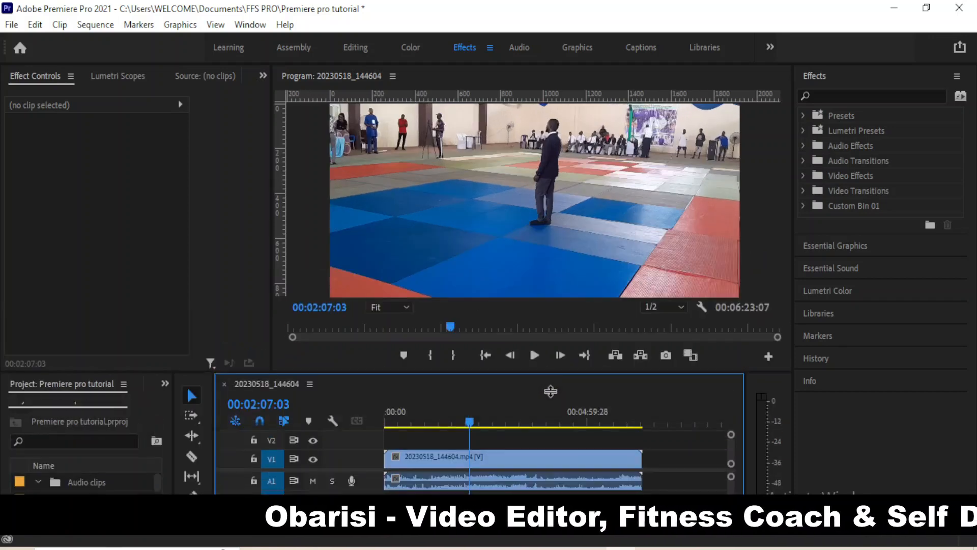
left_click_drag(519, 305, 519, 309)
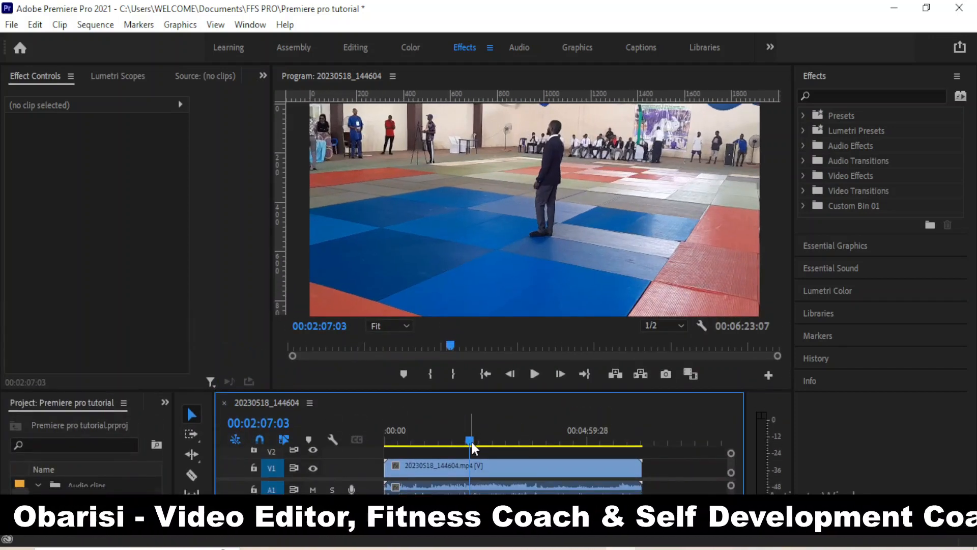
left_click_drag(512, 450, 558, 454)
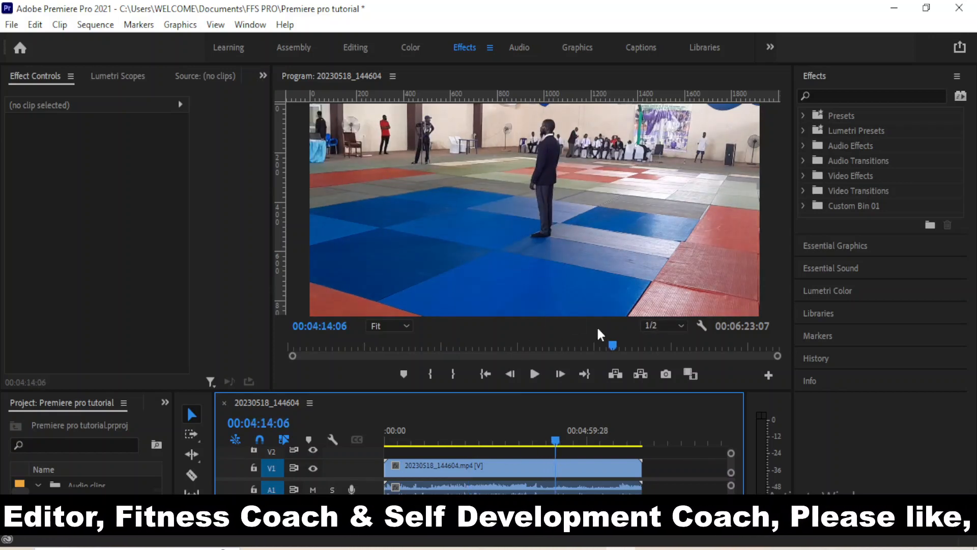
Set the program monitor's playback resolution to Full, then to 1/4
left_click(666, 325)
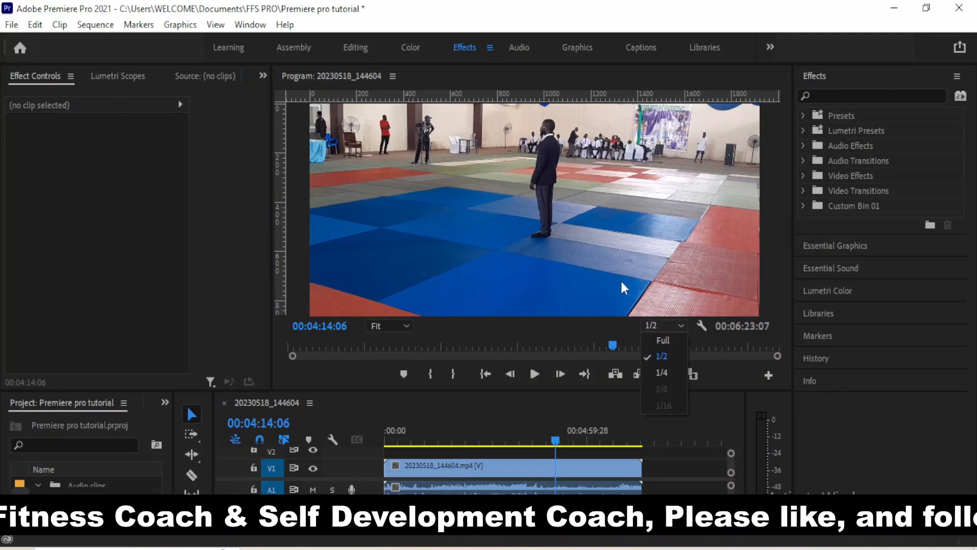
left_click(603, 263)
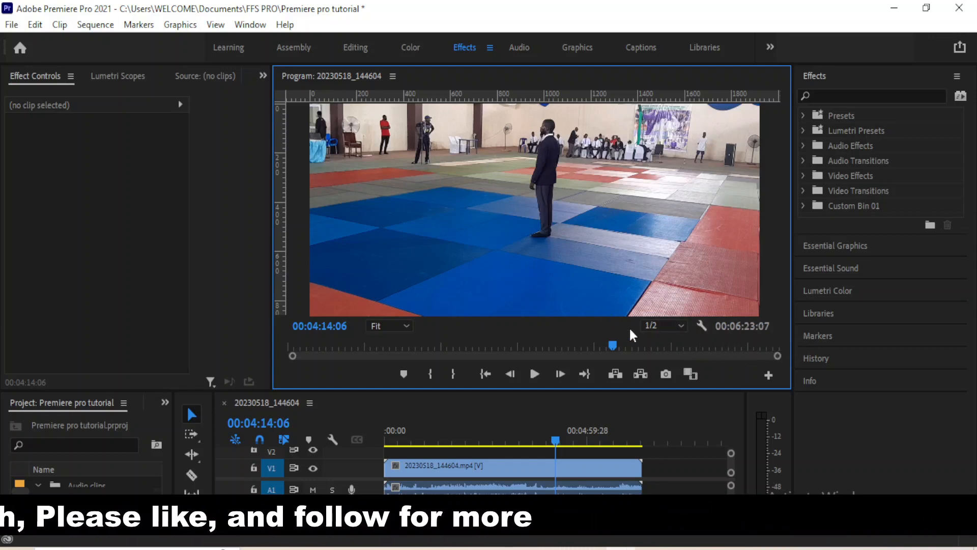
left_click(656, 326)
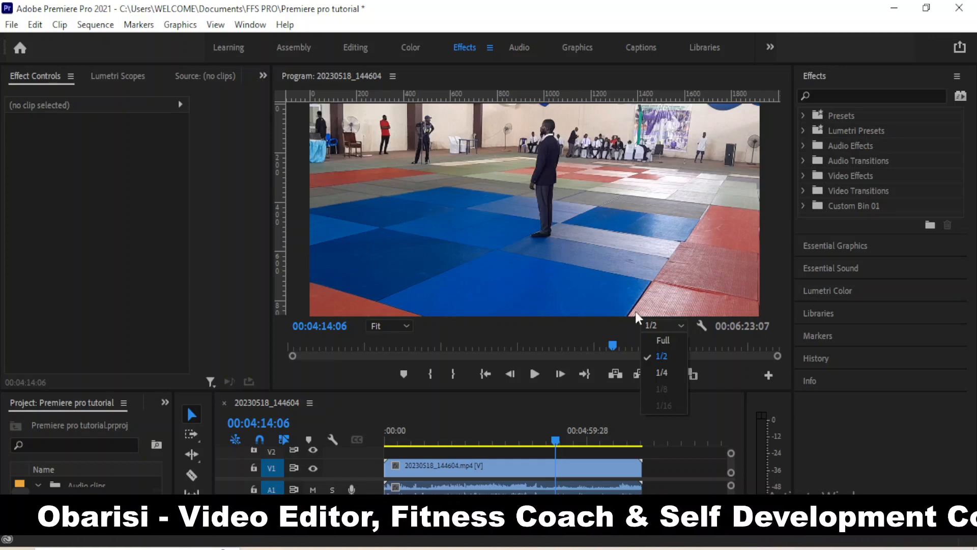
left_click(659, 342)
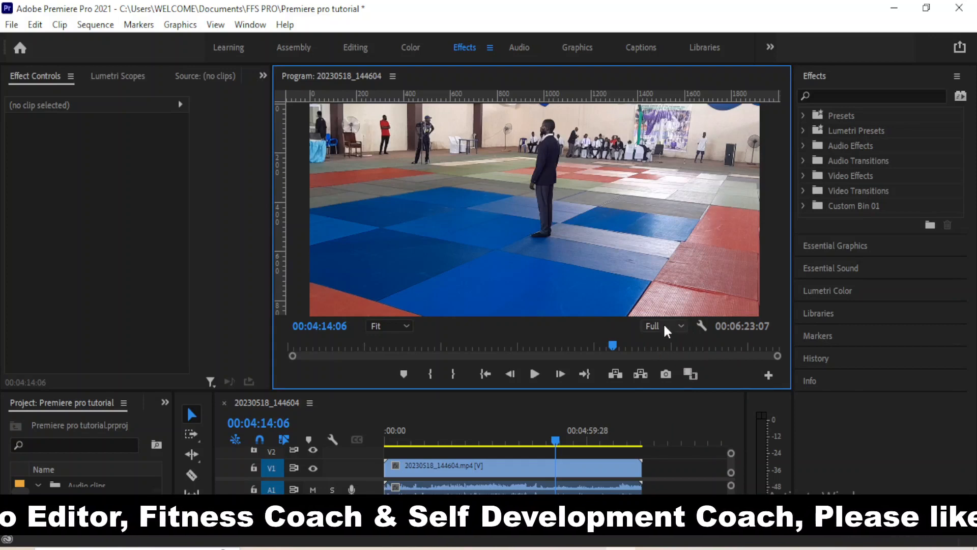
left_click(664, 325)
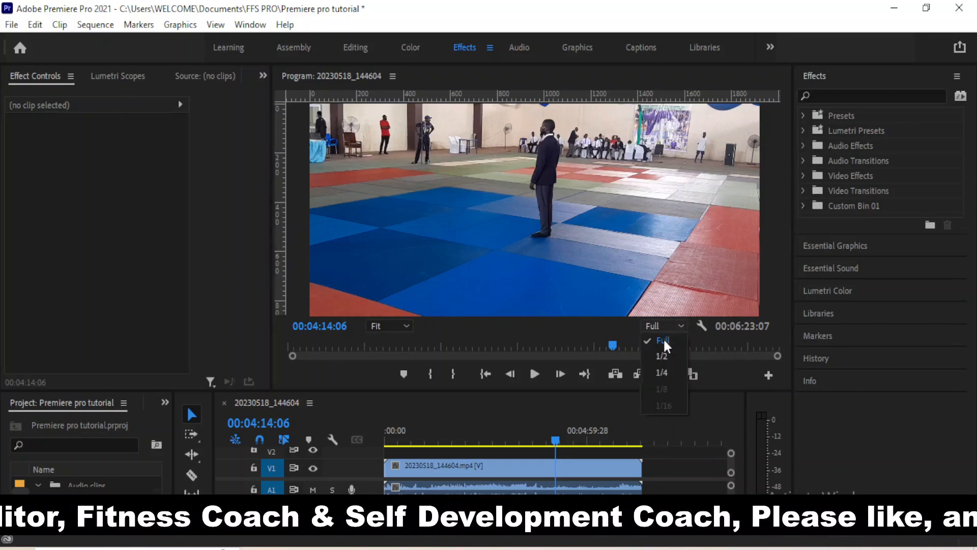
left_click(665, 369)
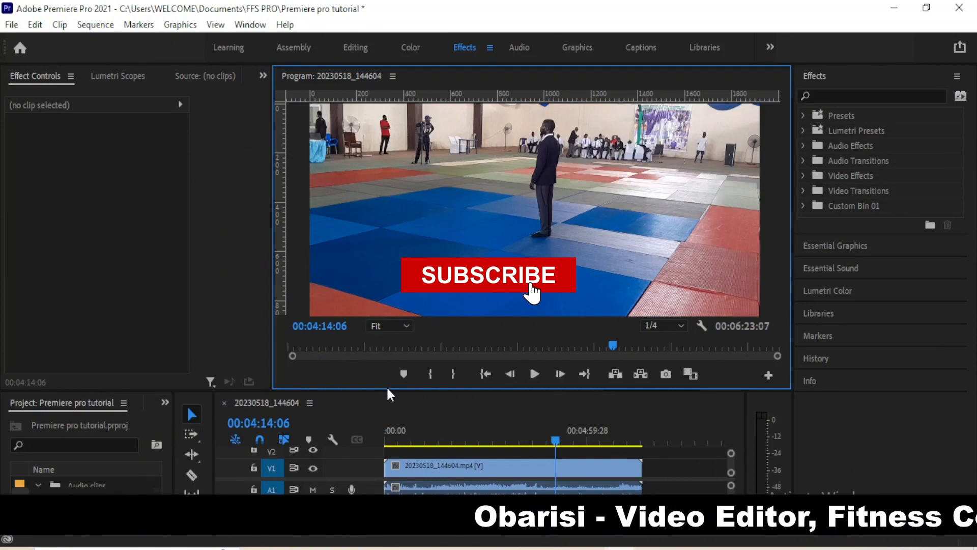
Shrink the program monitor for a larger timeline, scrub back, and inspect the clip's motion properties
left_click_drag(388, 390, 389, 348)
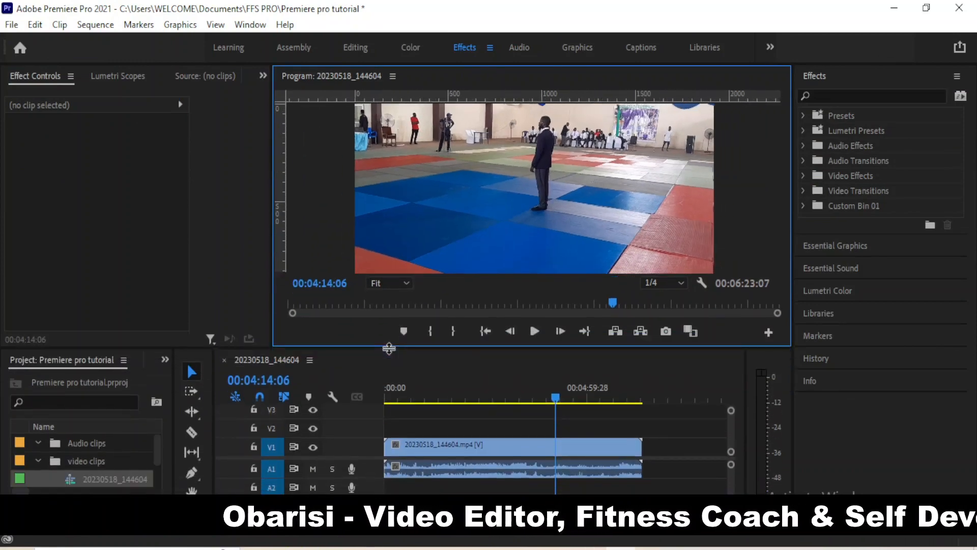
left_click_drag(389, 348, 392, 340)
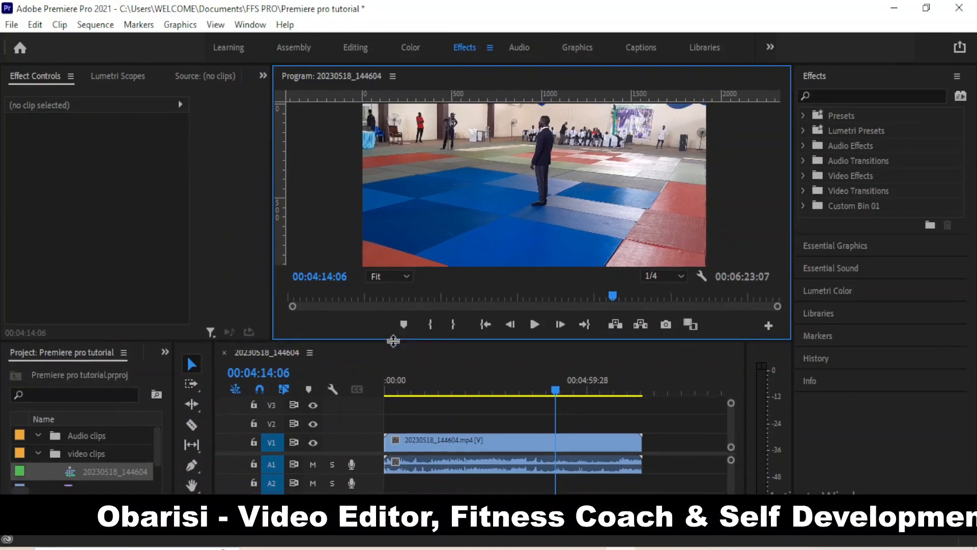
left_click_drag(556, 389, 494, 395)
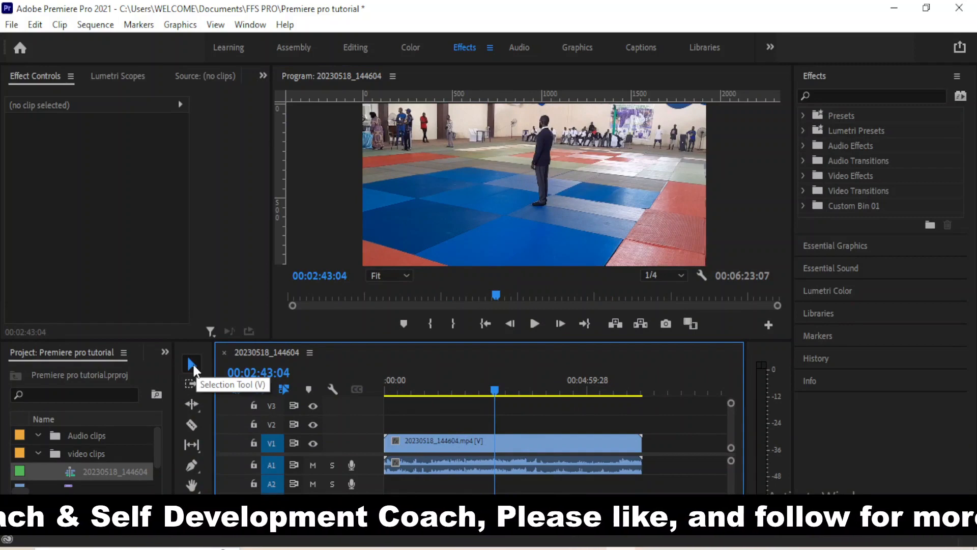
left_click(436, 449)
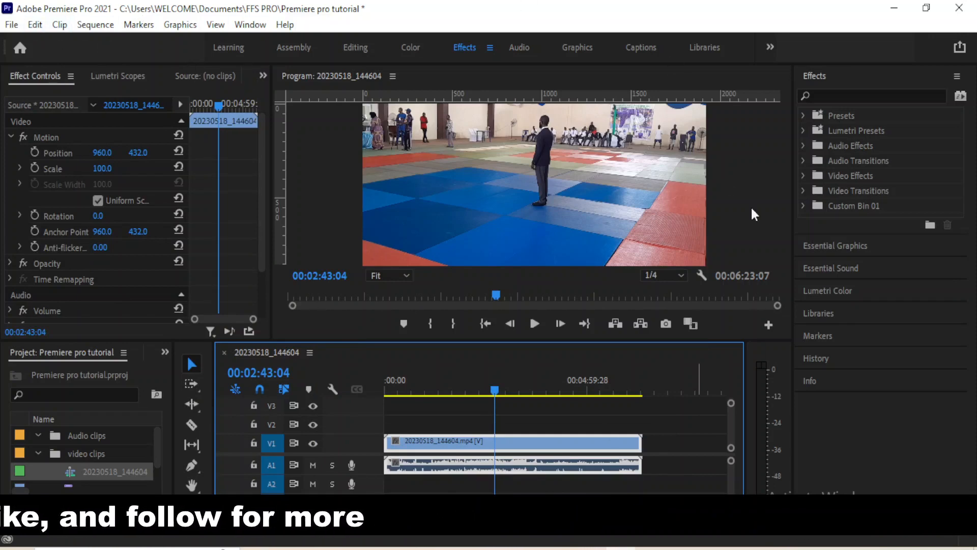
left_click(451, 427)
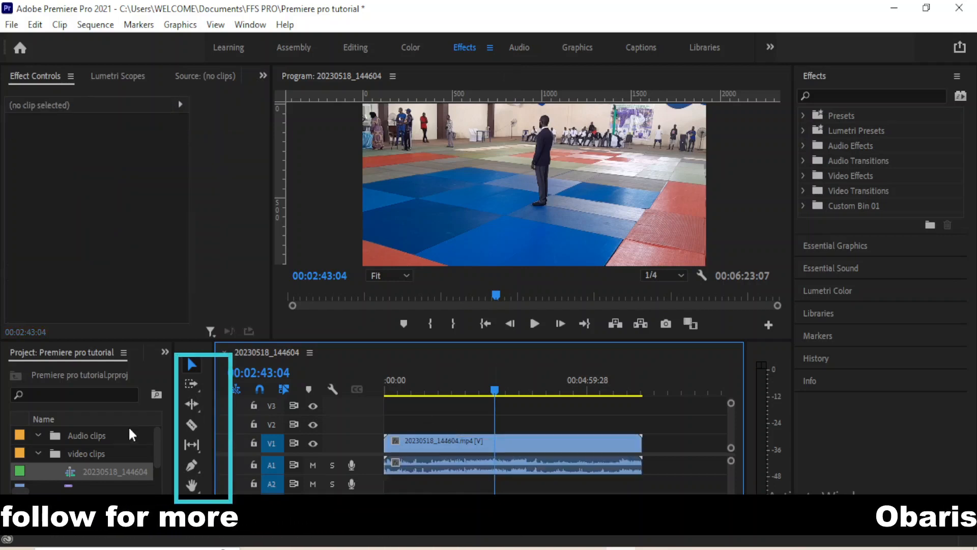
left_click(190, 384)
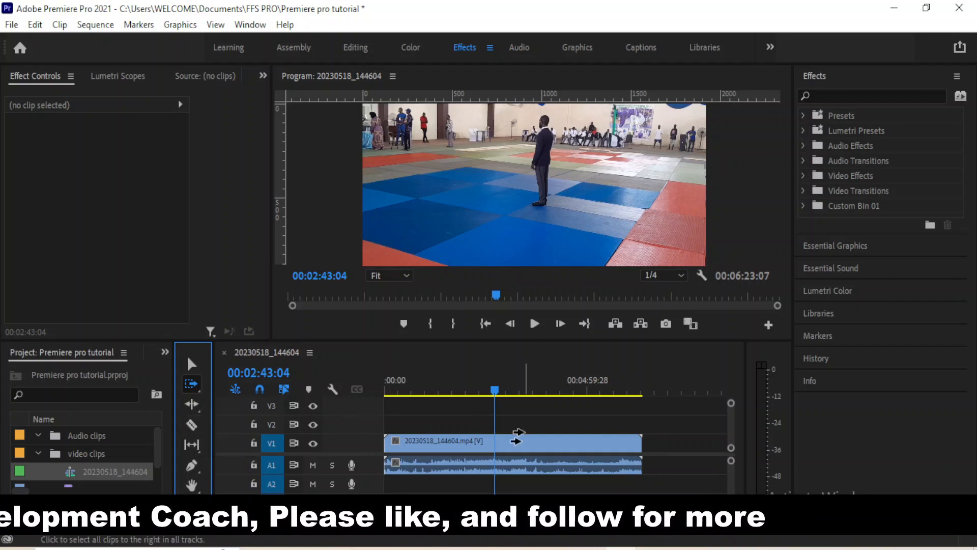
Cut the judo-hall clip at three points with the Razor tool
left_click(191, 424)
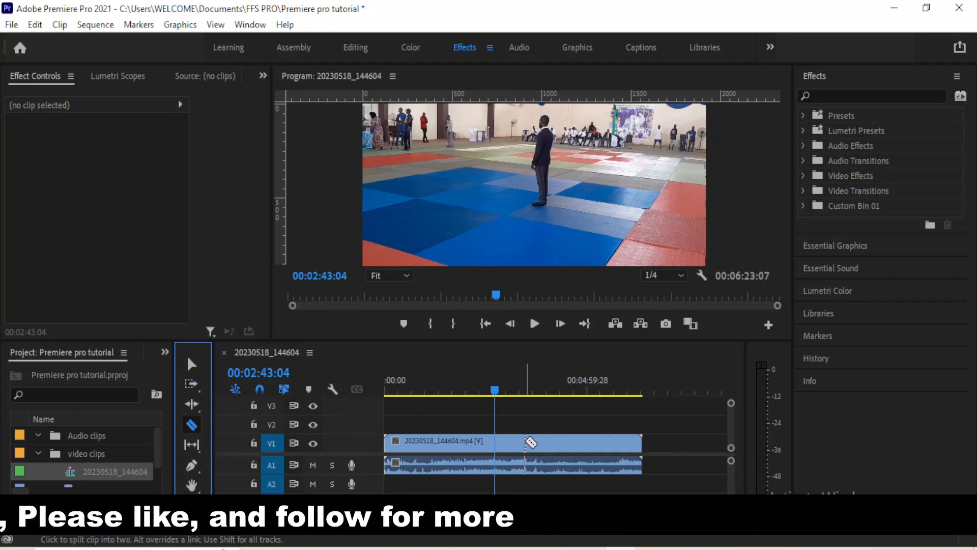
left_click(527, 442)
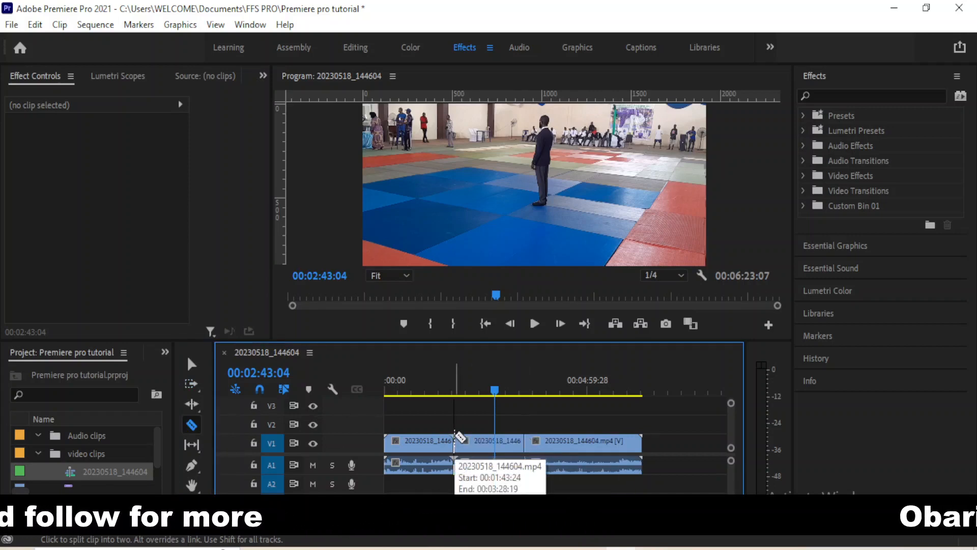
left_click(604, 440)
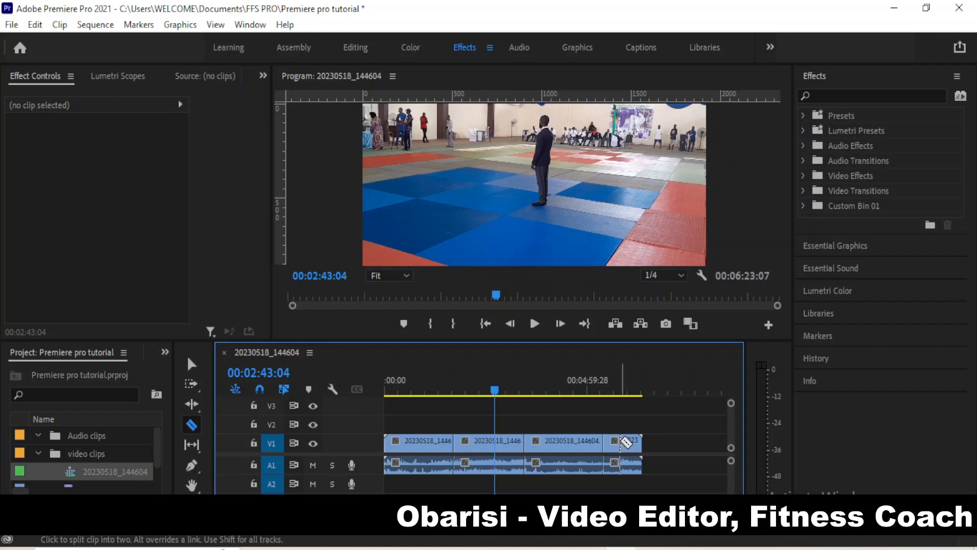
left_click(620, 442)
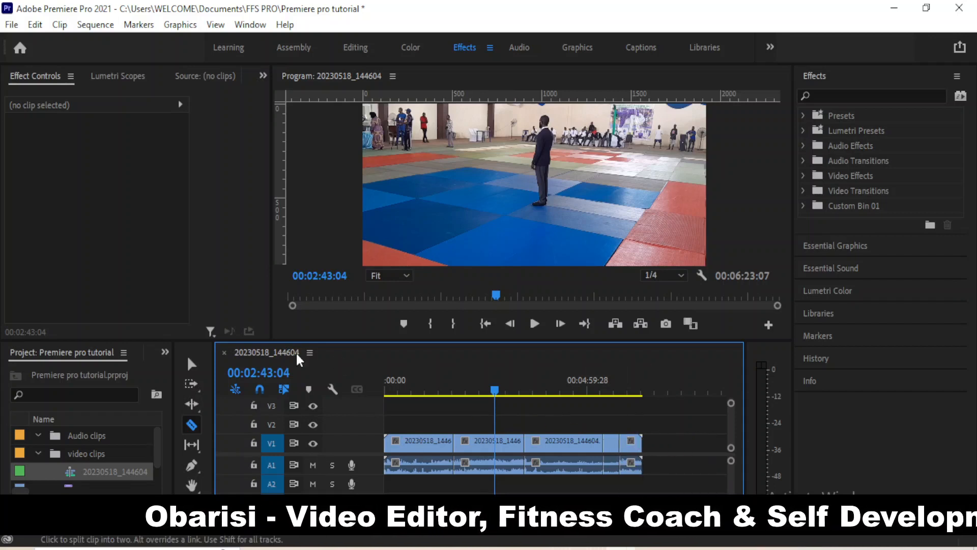
Move the playhead to 00:04:22:21 and select the third clip
left_click(192, 364)
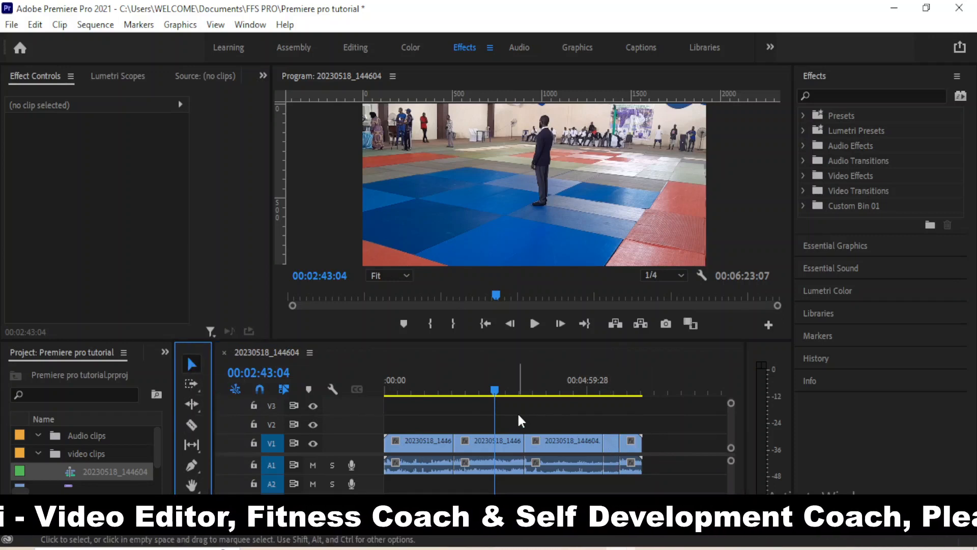
left_click_drag(493, 393, 562, 424)
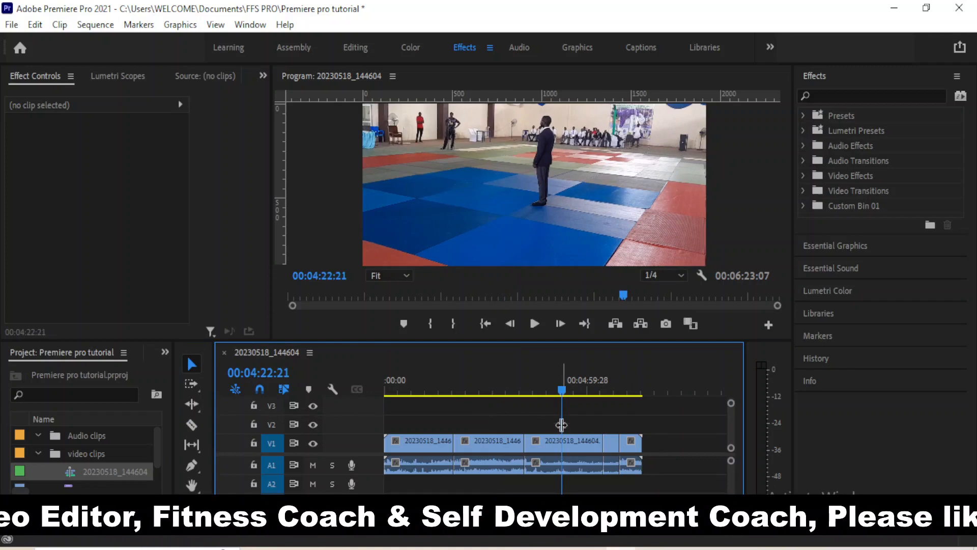
left_click(559, 452)
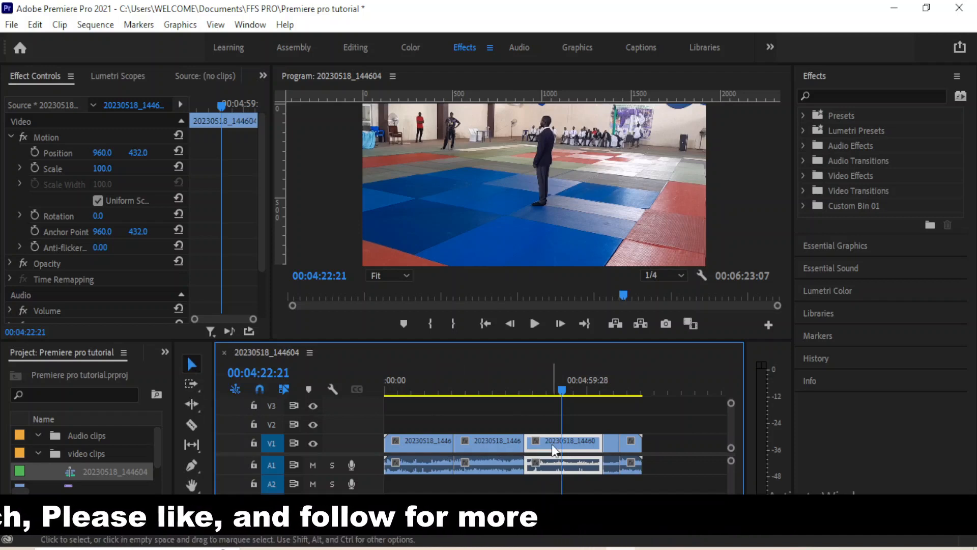
Delete the third clip and its gap, shortening the sequence to 00:04:27:23
key("Delete")
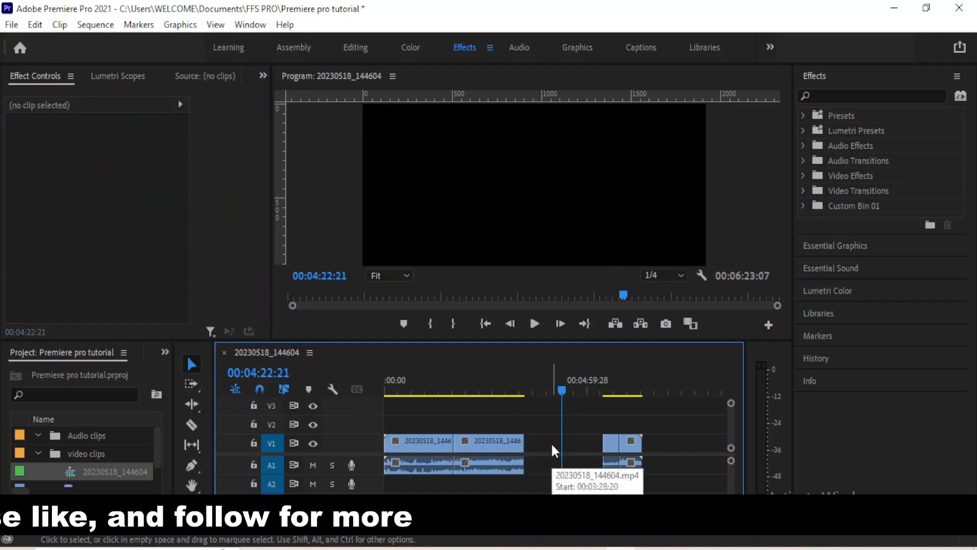
left_click(553, 446)
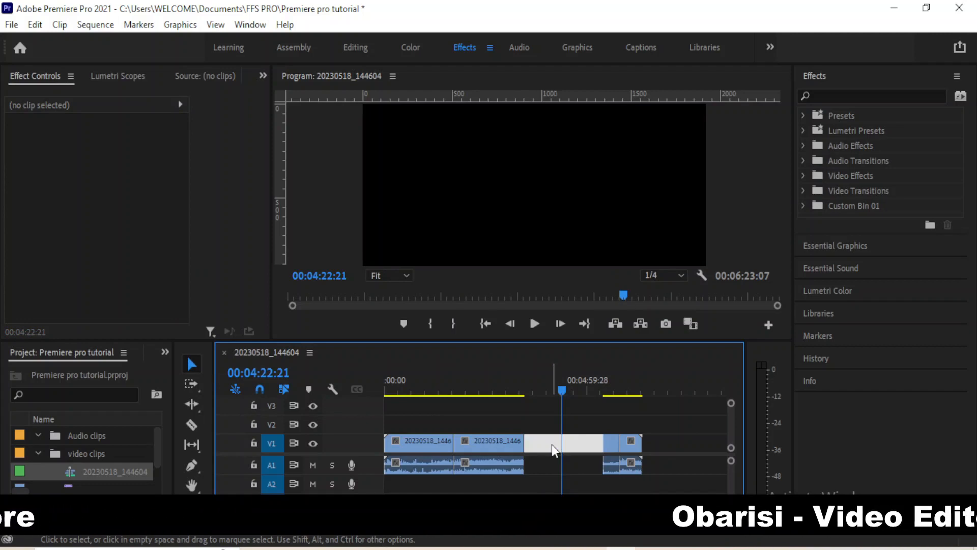
key("Delete")
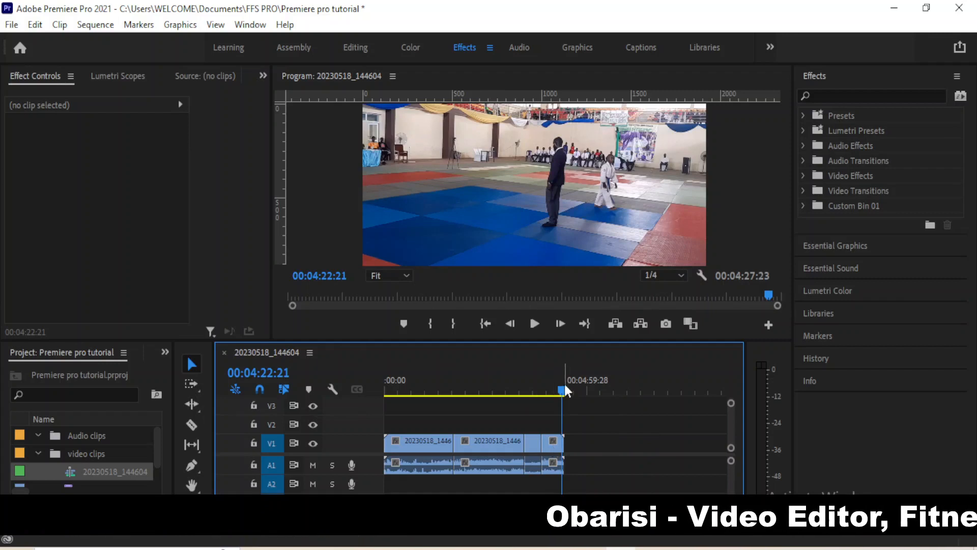
left_click_drag(566, 390, 483, 423)
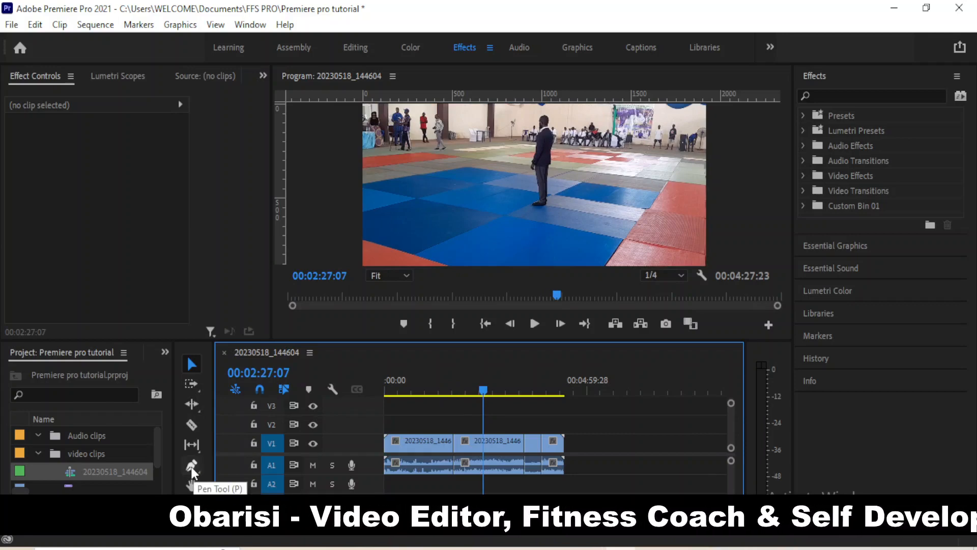
Trace a four-point Pen outline around the standing man, then discard the shape
left_click(192, 468)
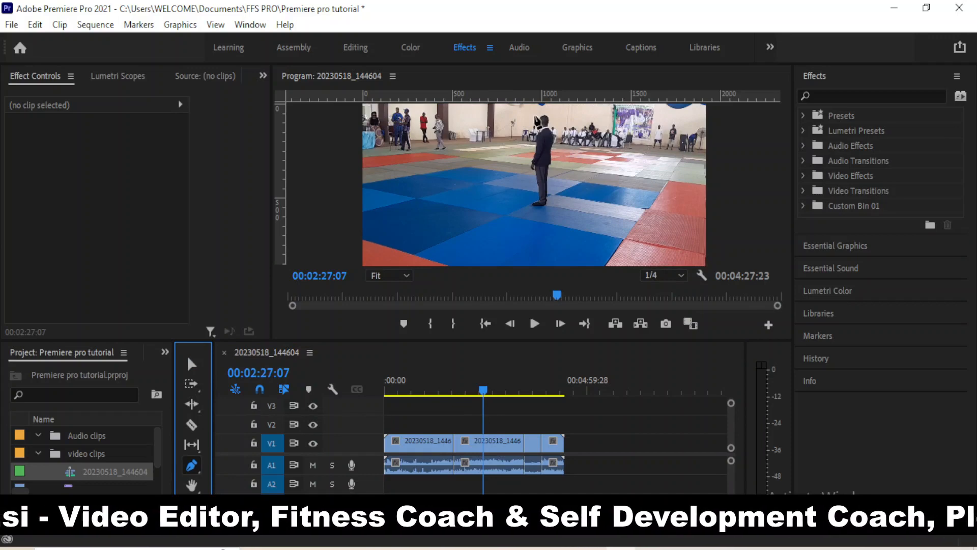
left_click(534, 116)
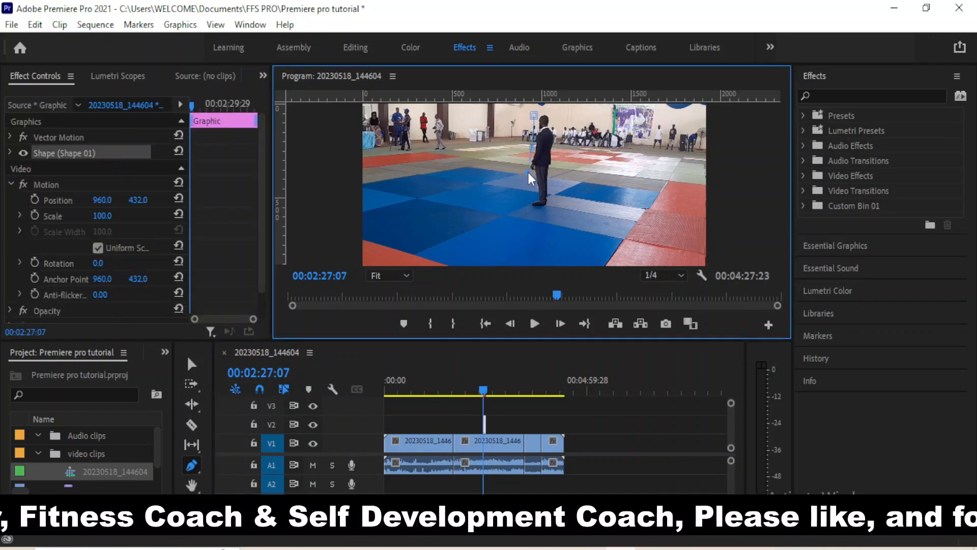
left_click(536, 201)
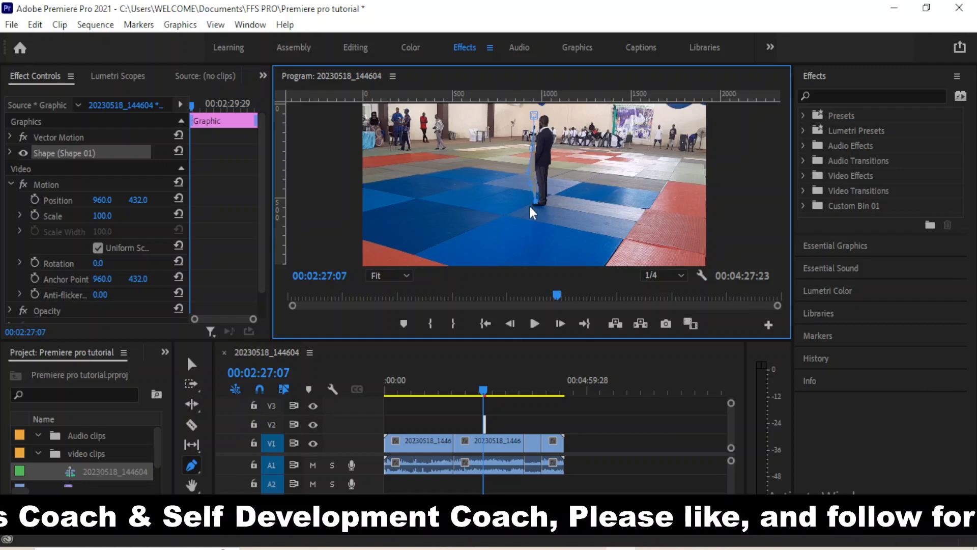
left_click(551, 203)
left_click(552, 138)
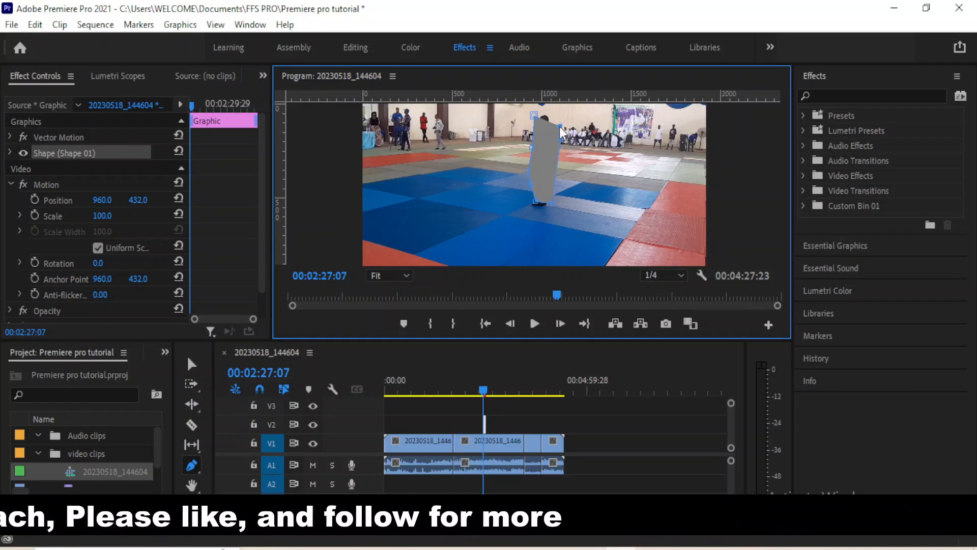
left_click_drag(560, 126, 555, 118)
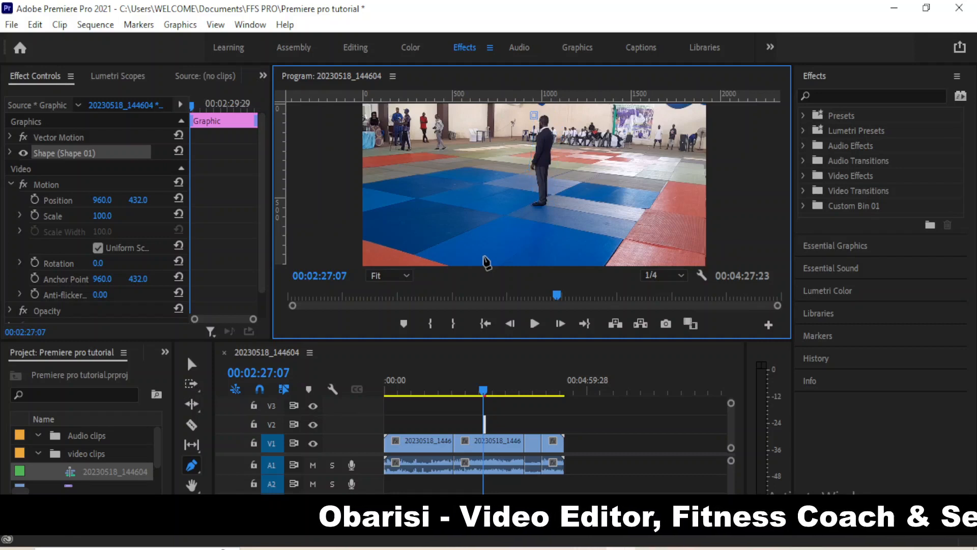
key("ctrl+shift+a")
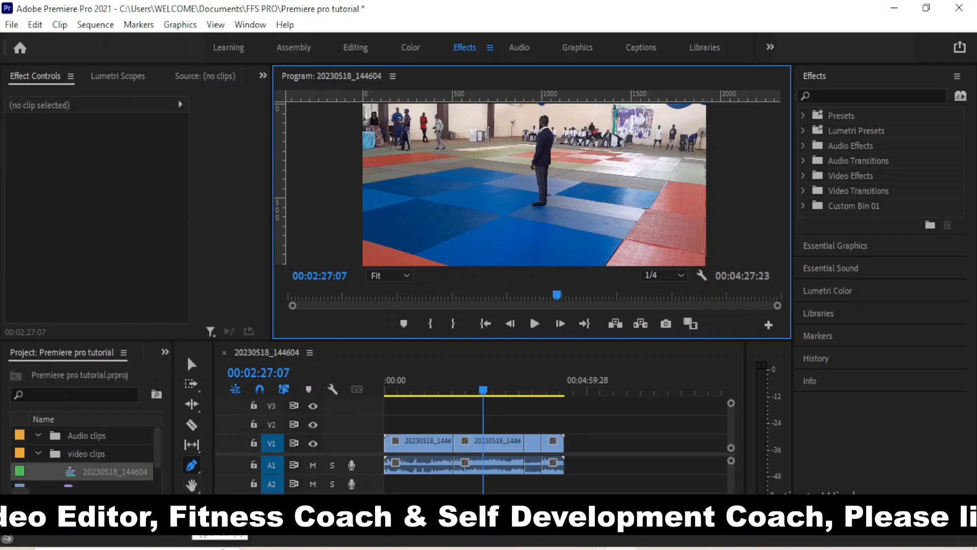
left_click(192, 485)
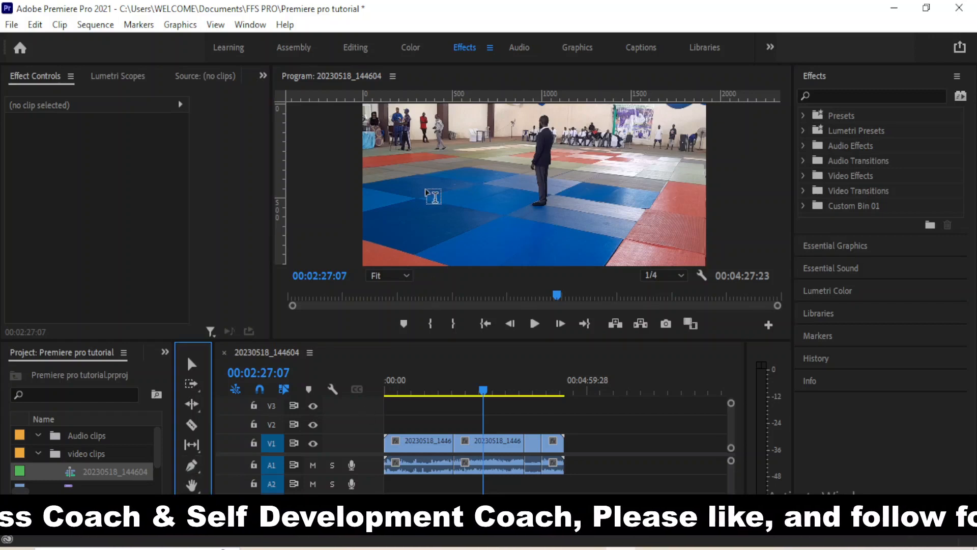
Type the title 'JUDO NIGERIA' left of the standing man, fixing the typos
left_click(427, 195)
left_click(436, 192)
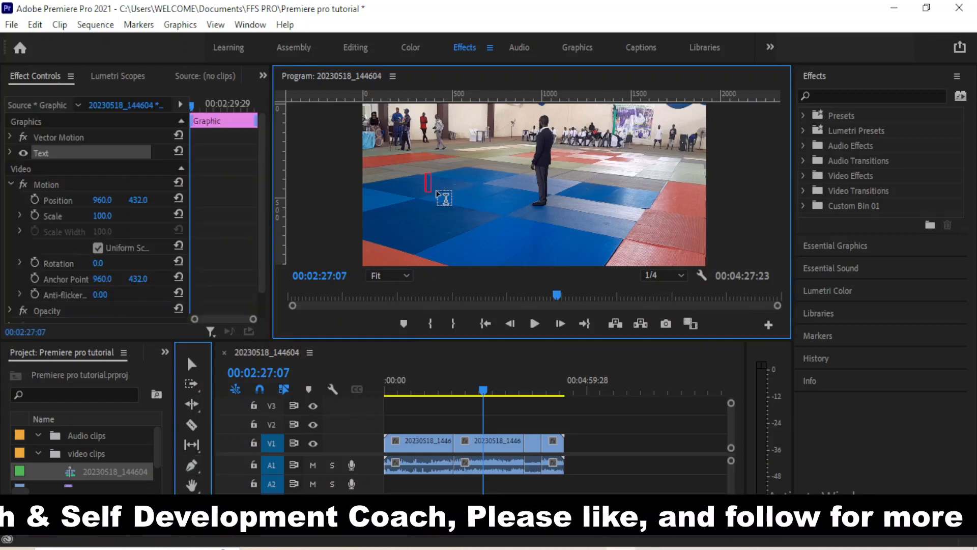
type("JUDO")
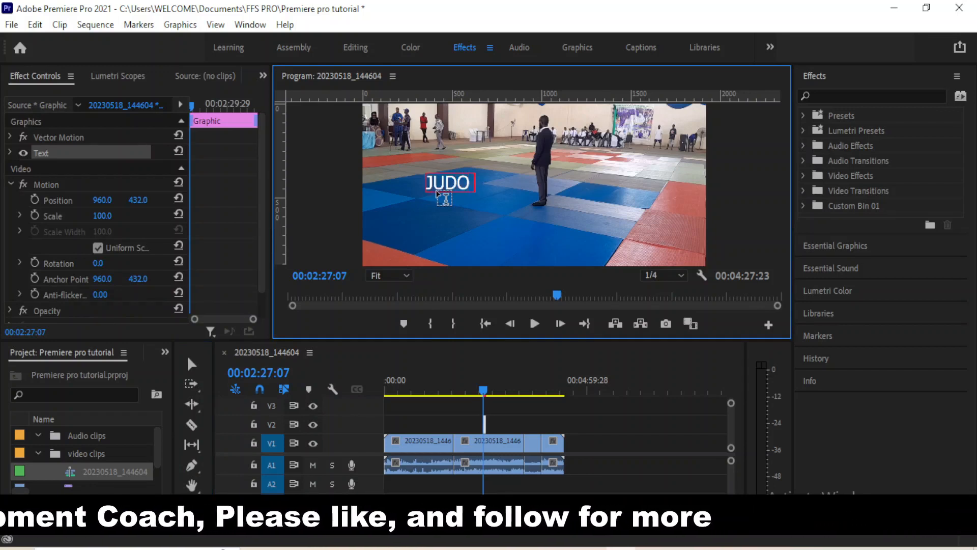
type(" CO")
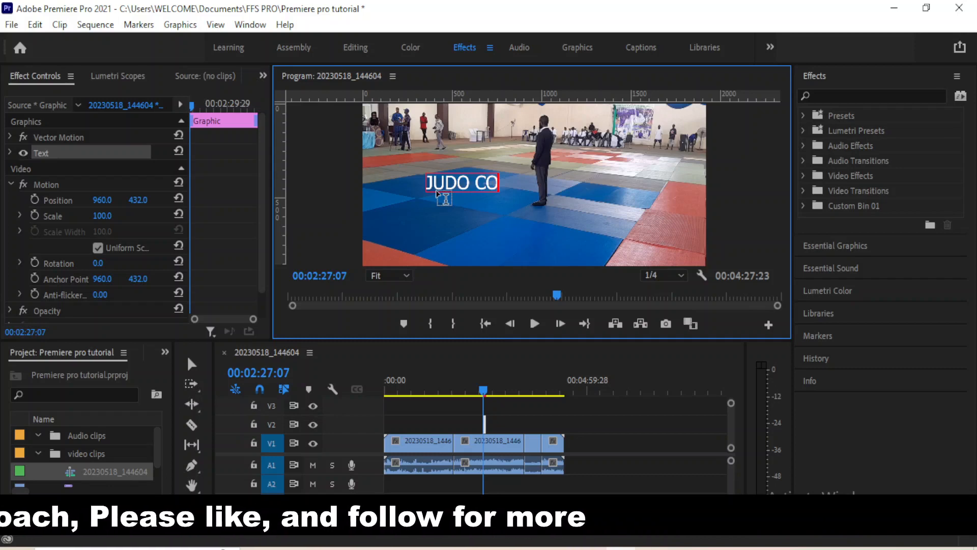
key("BackSpace")
key("BackSpace")
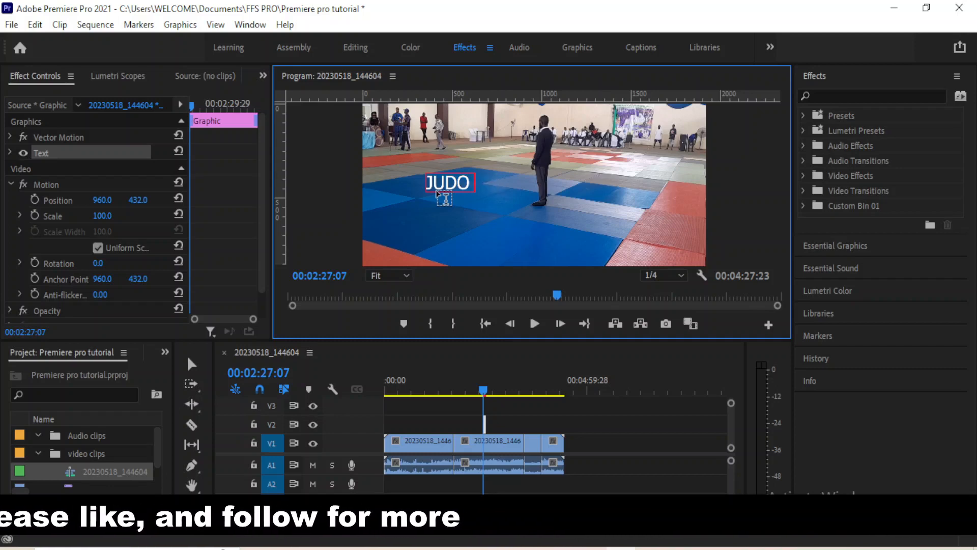
type("N")
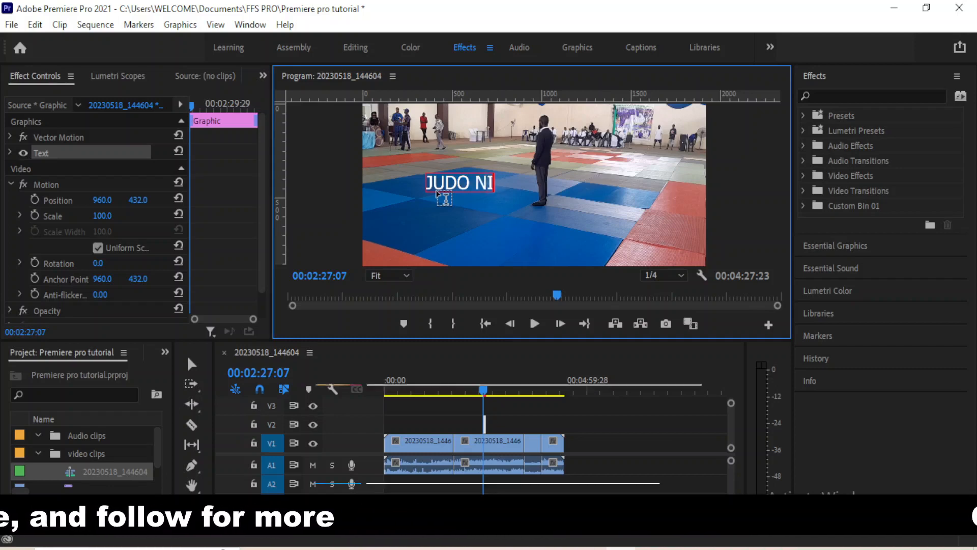
type("GERIA")
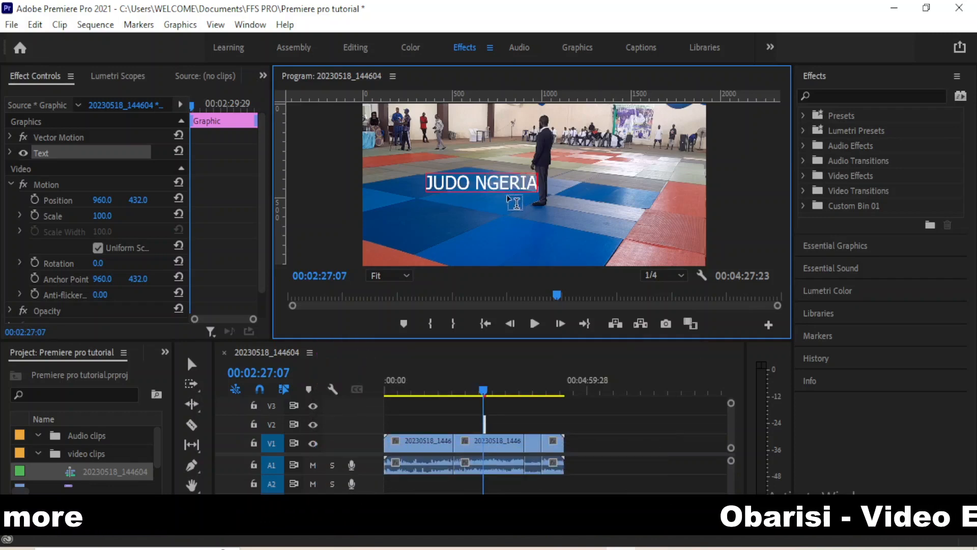
left_click(488, 181)
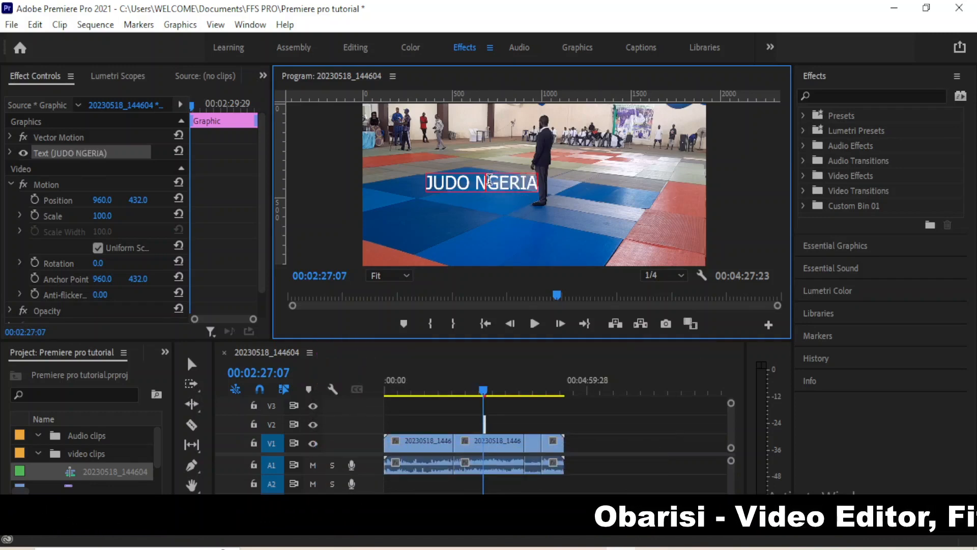
type("I")
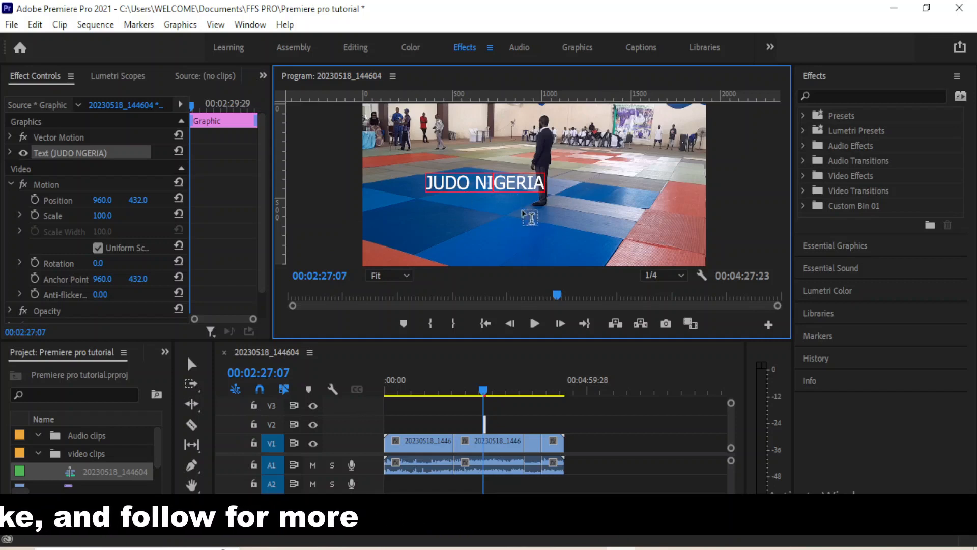
Move the JUDO NIGERIA title down onto the blue mat and shrink it slightly
left_click(189, 364)
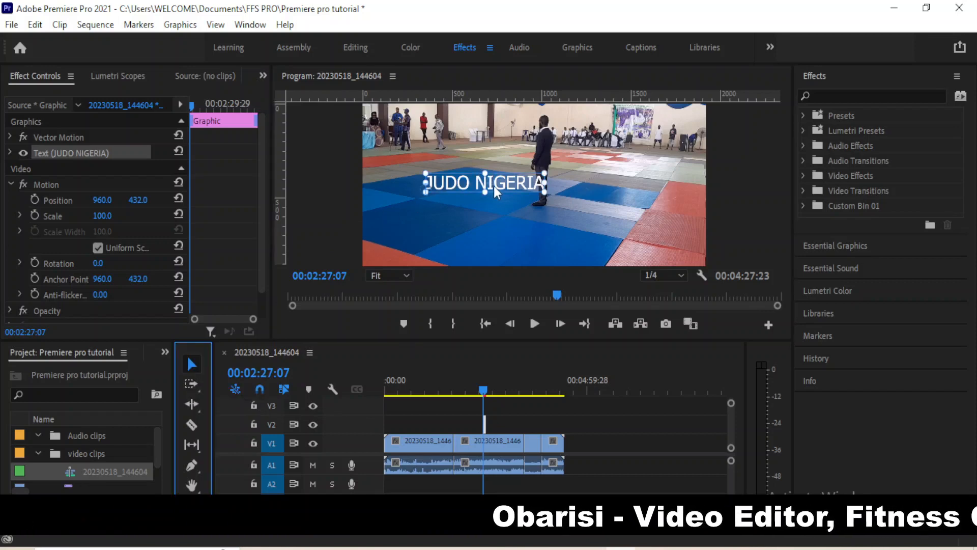
left_click_drag(494, 185, 562, 239)
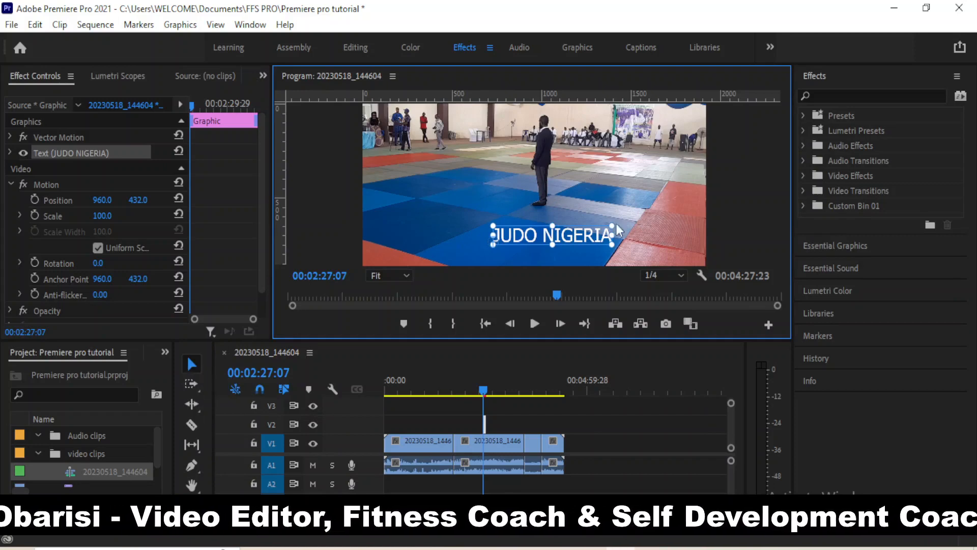
left_click_drag(573, 240, 614, 236)
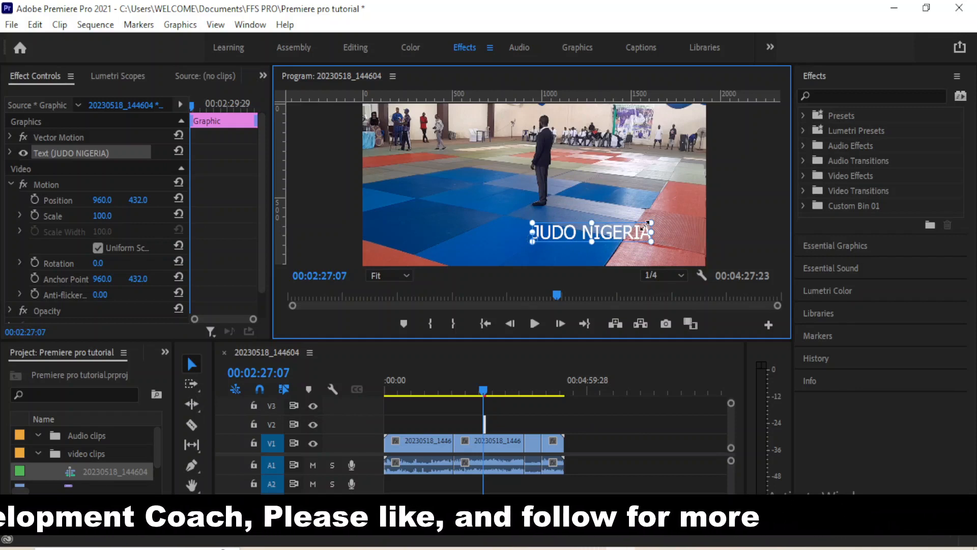
mouse_move(649, 223)
left_mouse_down()
mouse_move(590, 238)
mouse_move(660, 229)
left_mouse_up()
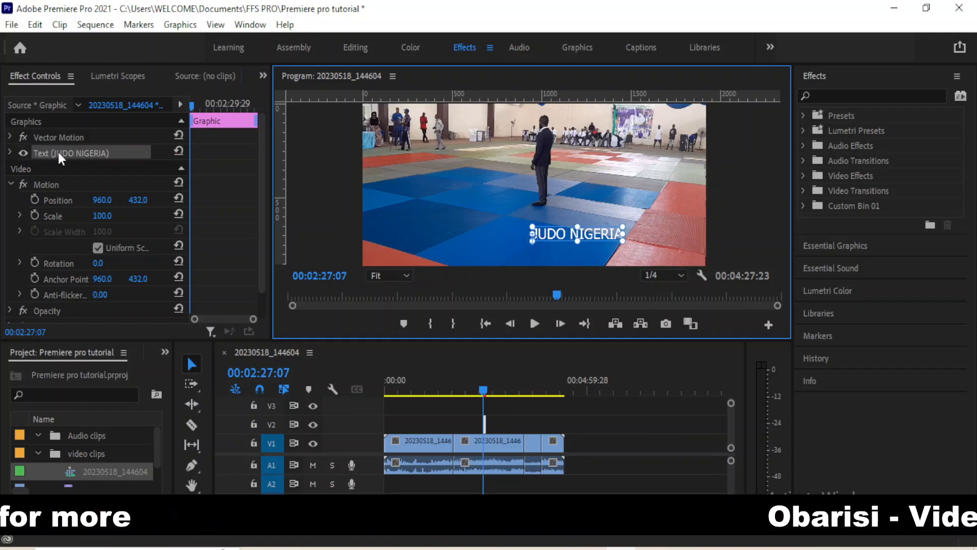
Set the JUDO NIGERIA text fill to bright green
left_click(9, 151)
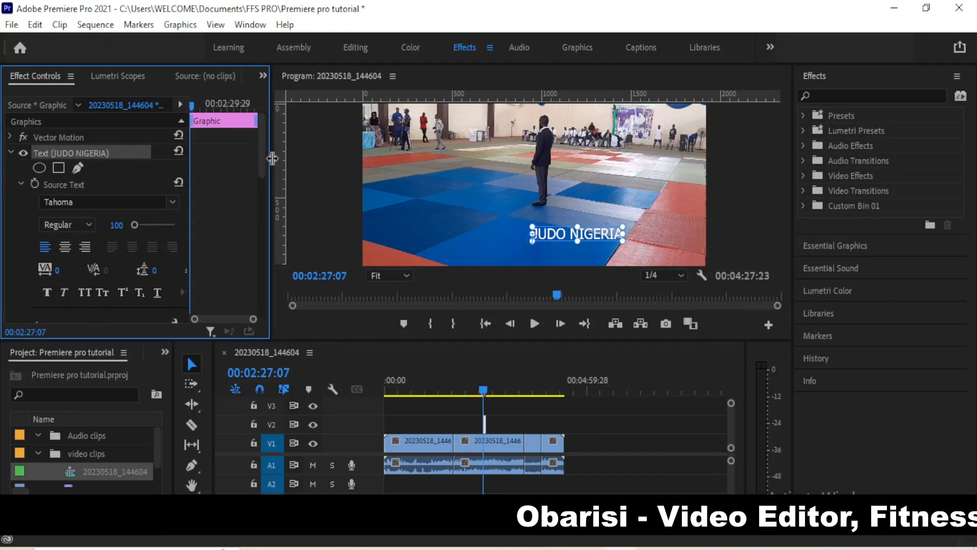
left_click_drag(260, 146, 267, 179)
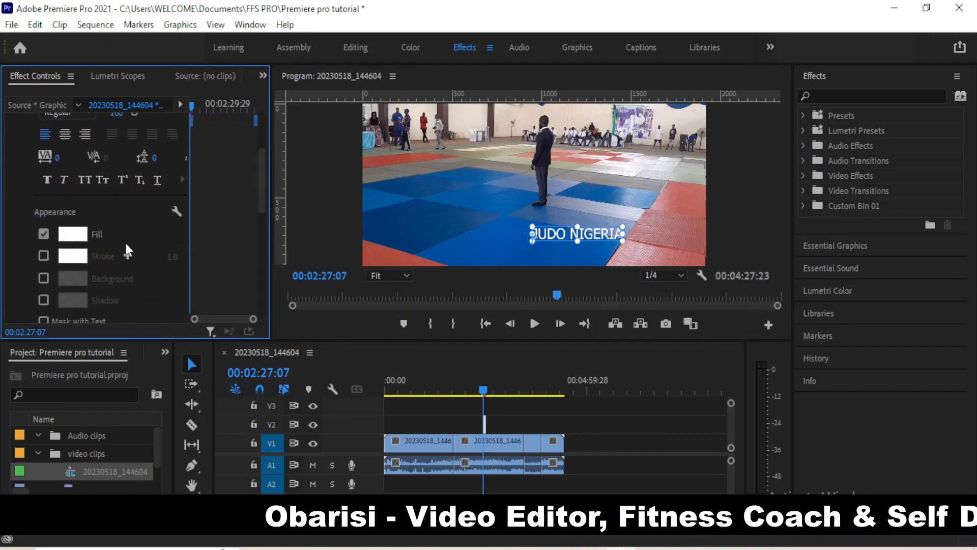
left_click(76, 237)
left_click(392, 246)
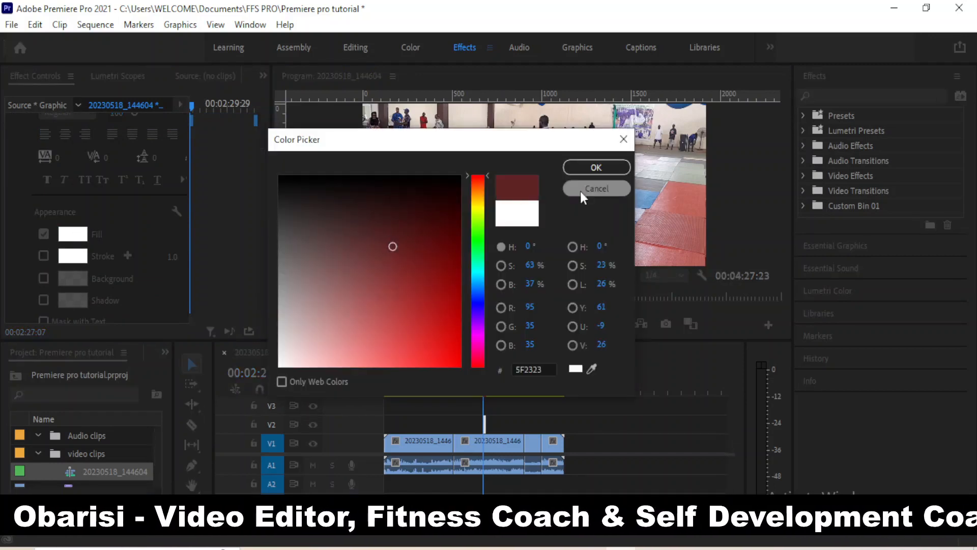
left_click(402, 210)
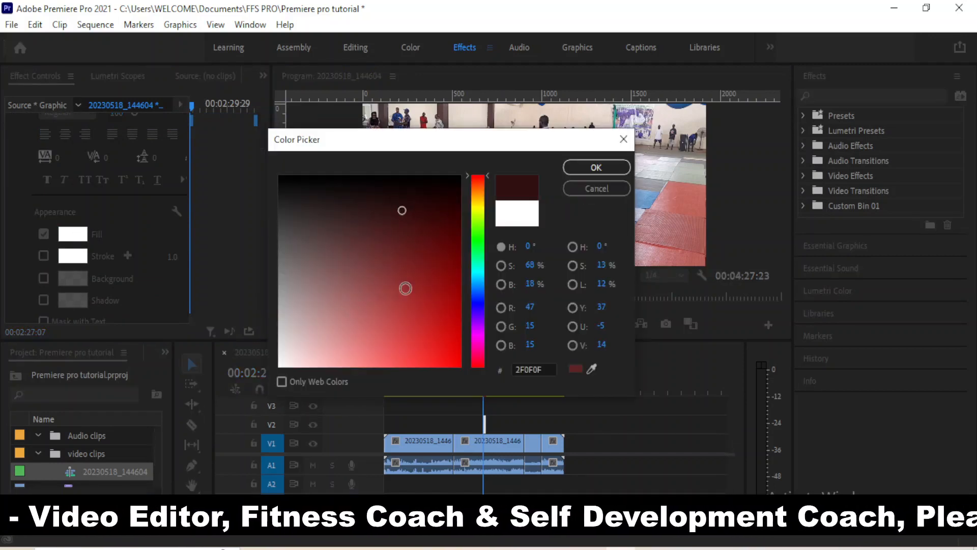
left_click(481, 243)
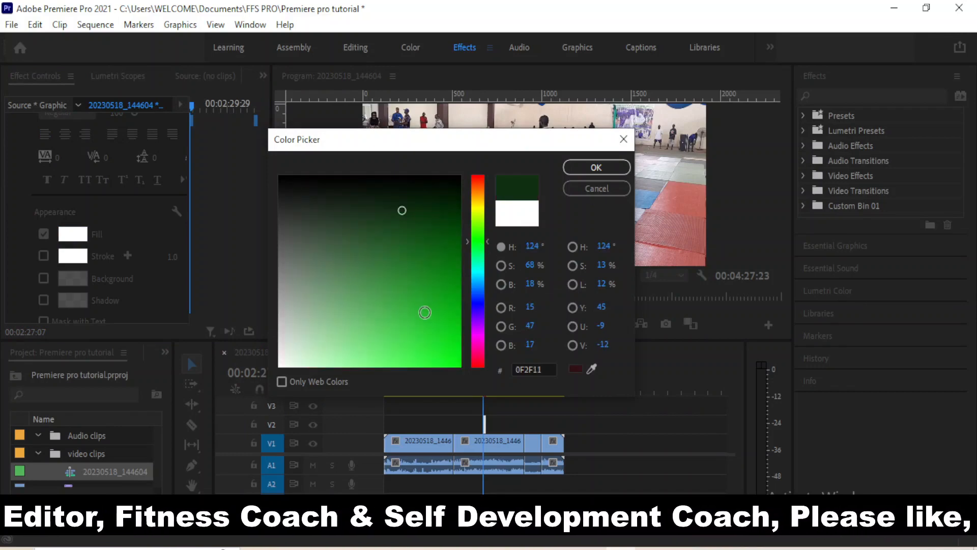
left_click(425, 312)
left_click(597, 169)
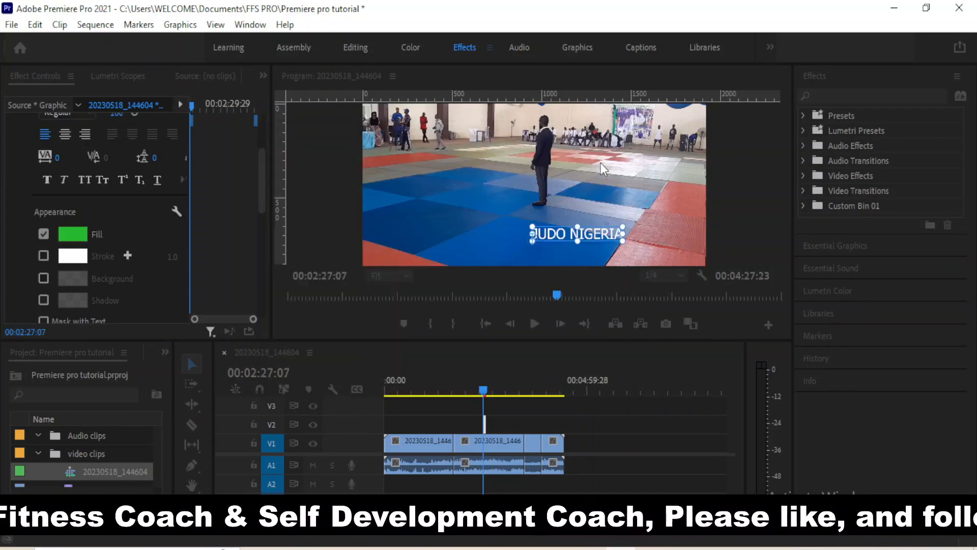
Enable the title background and set its colour to red D21F1F
left_click(44, 278)
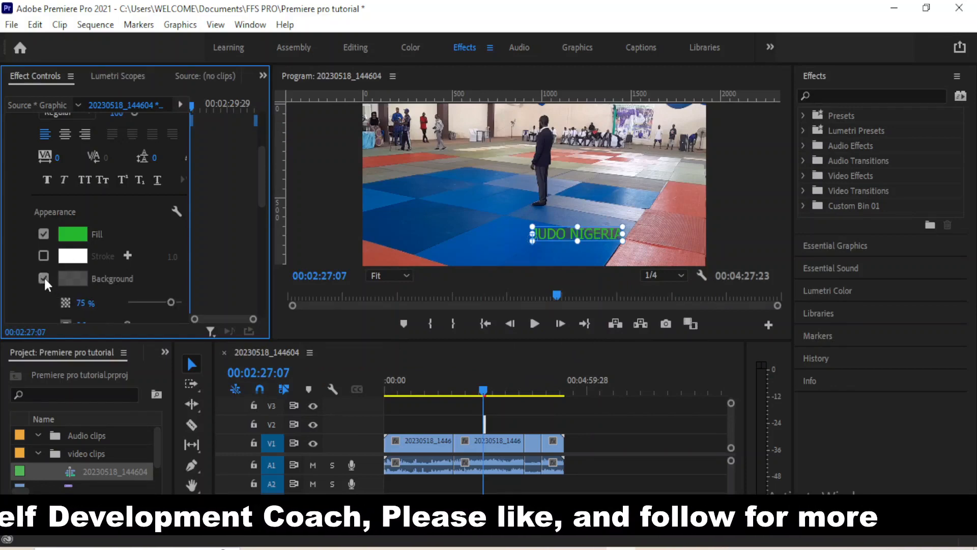
left_click(72, 278)
left_click(296, 188)
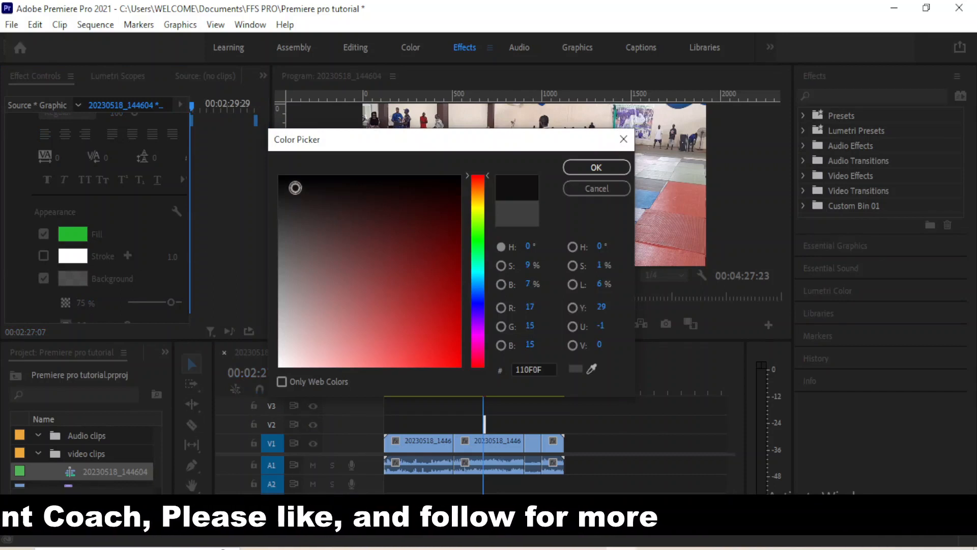
left_click_drag(418, 229, 433, 332)
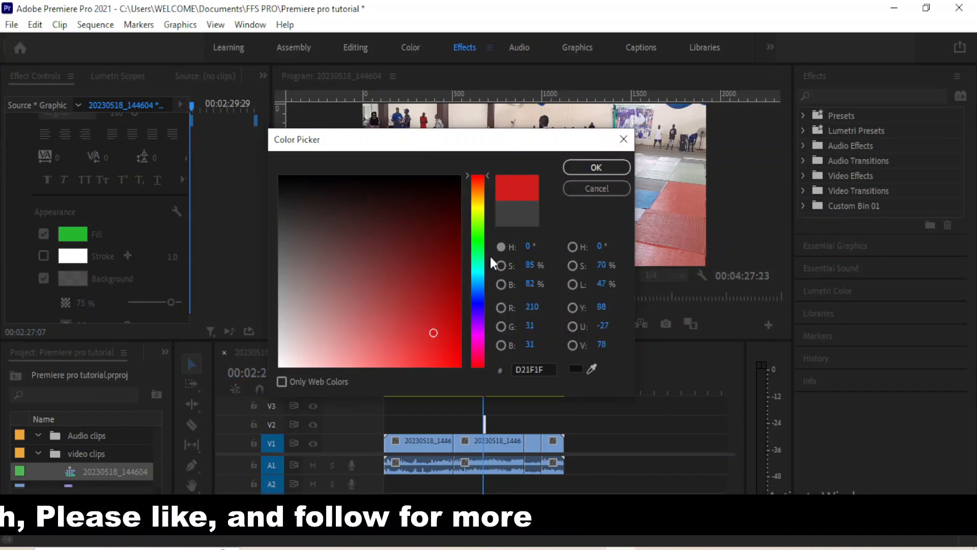
left_click(583, 169)
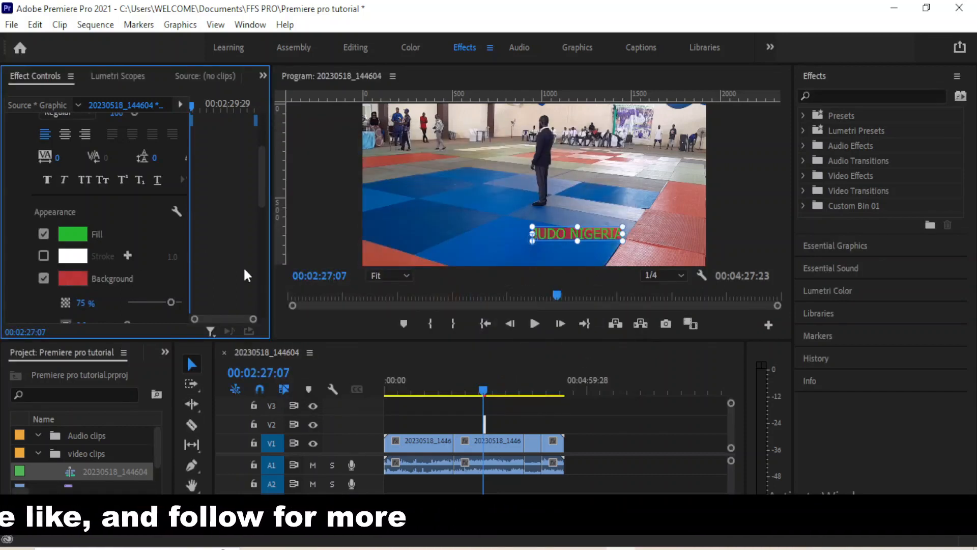
mouse_move(261, 162)
left_mouse_down()
mouse_move(261, 198)
mouse_move(261, 153)
left_mouse_up()
Center-align the JUDO NIGERIA title and move it to position 389.7, 816.8 at the lower left
left_click(63, 164)
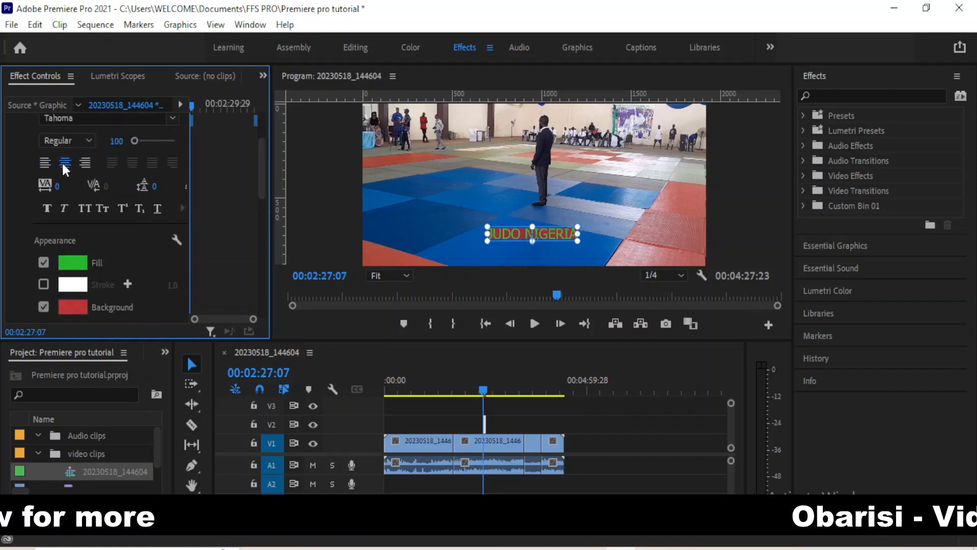
left_click_drag(258, 178, 266, 200)
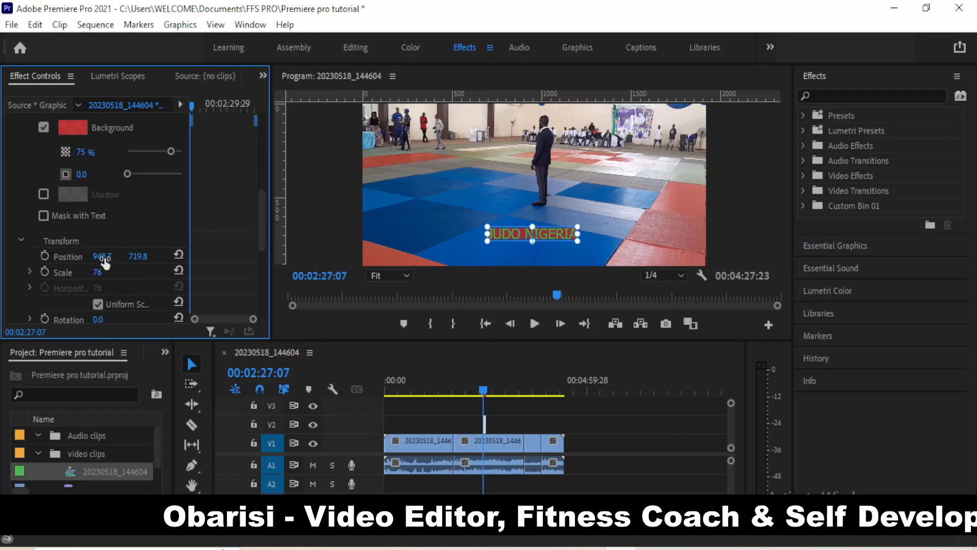
left_click_drag(105, 257, 20, 257)
left_click_drag(101, 256, 365, 256)
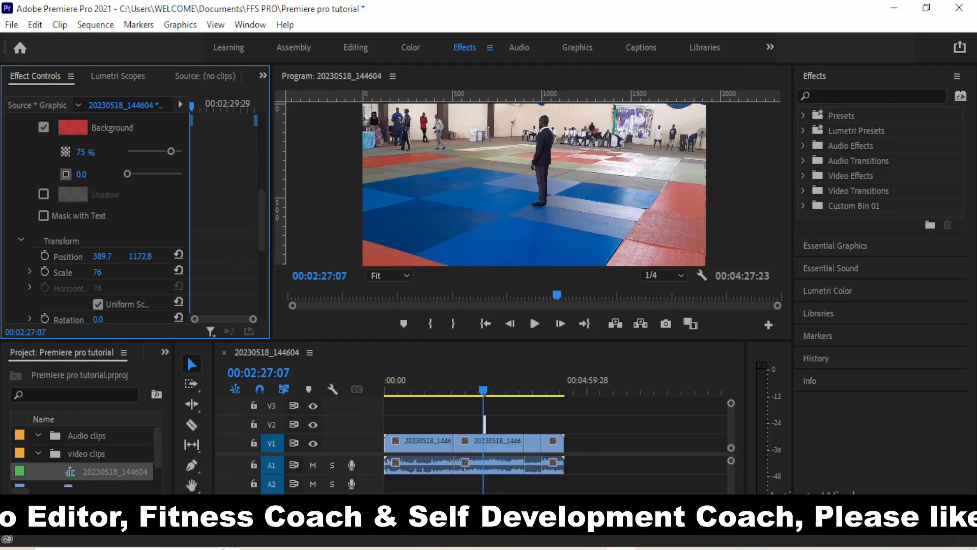
left_click_drag(205, 256, 33, 256)
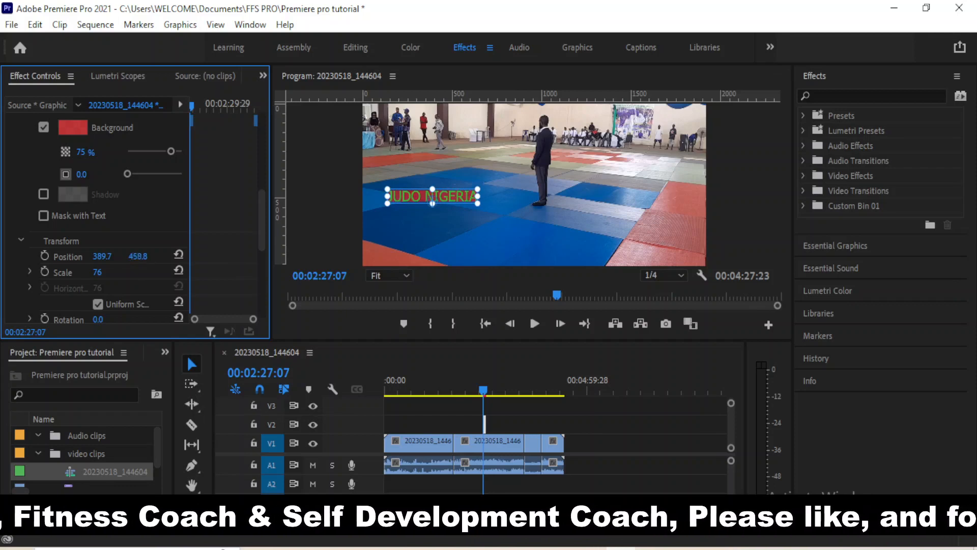
left_click_drag(138, 256, 171, 256)
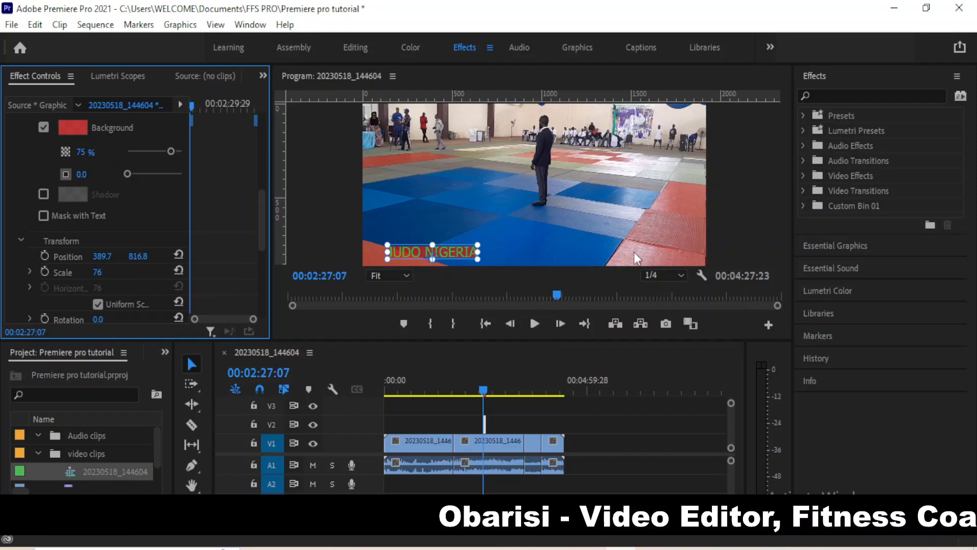
left_click_drag(793, 203, 713, 278)
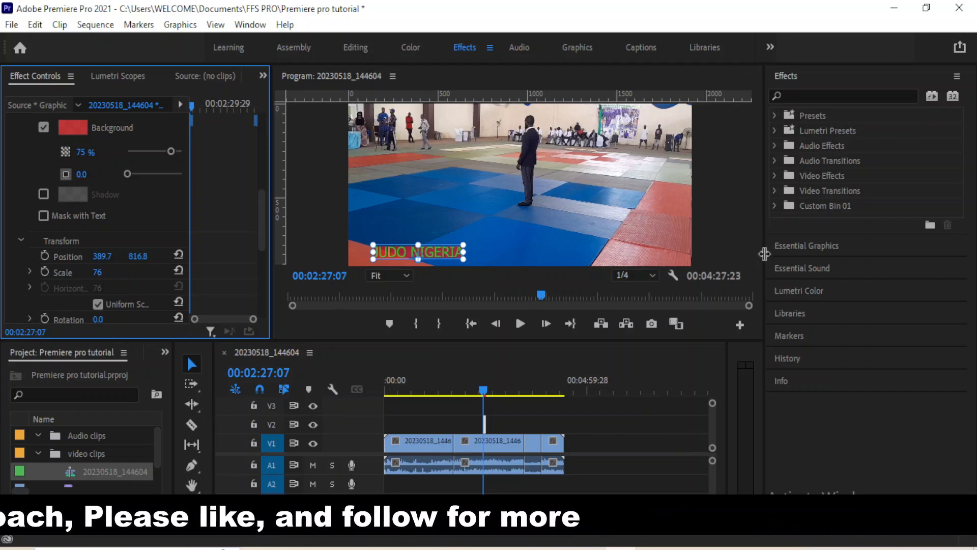
Expand Audio Effects > Noise Reduction/Restoration to list DeNoise, DeReverb and Automatic Click Remover
left_click(775, 145)
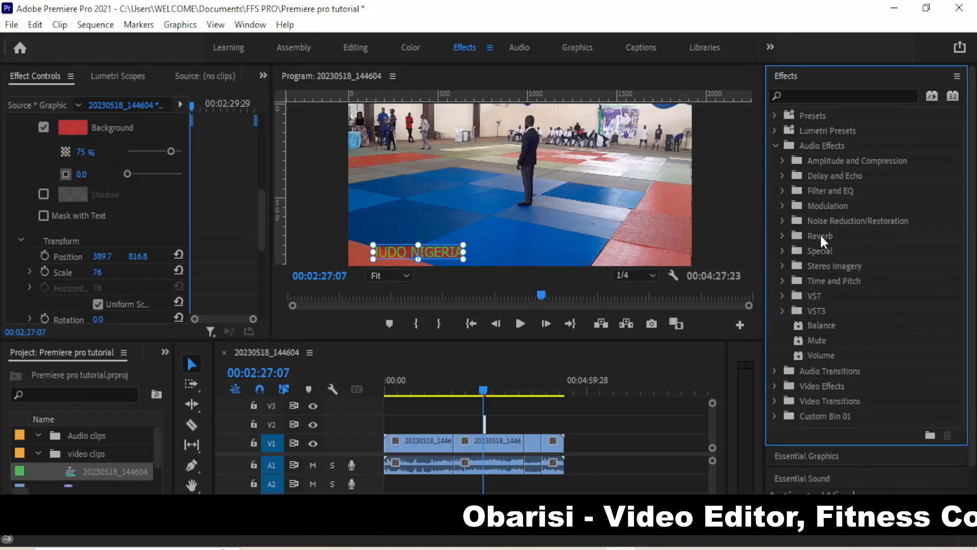
left_click(782, 219)
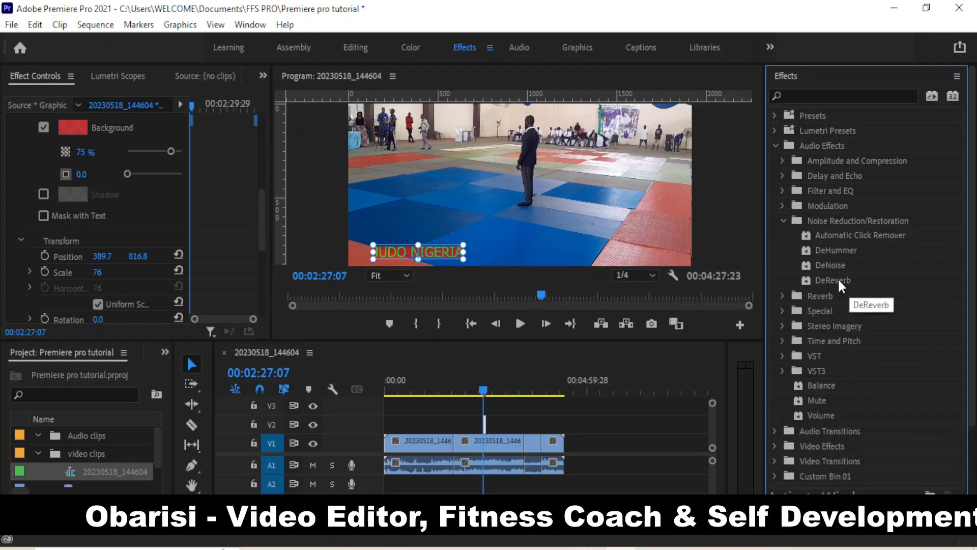
left_click_drag(837, 277, 474, 459)
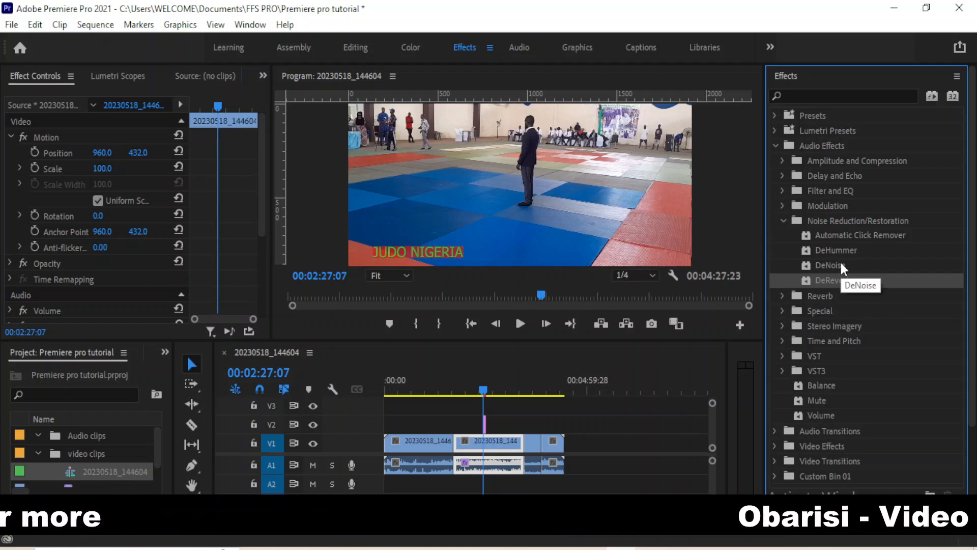
left_click(827, 232)
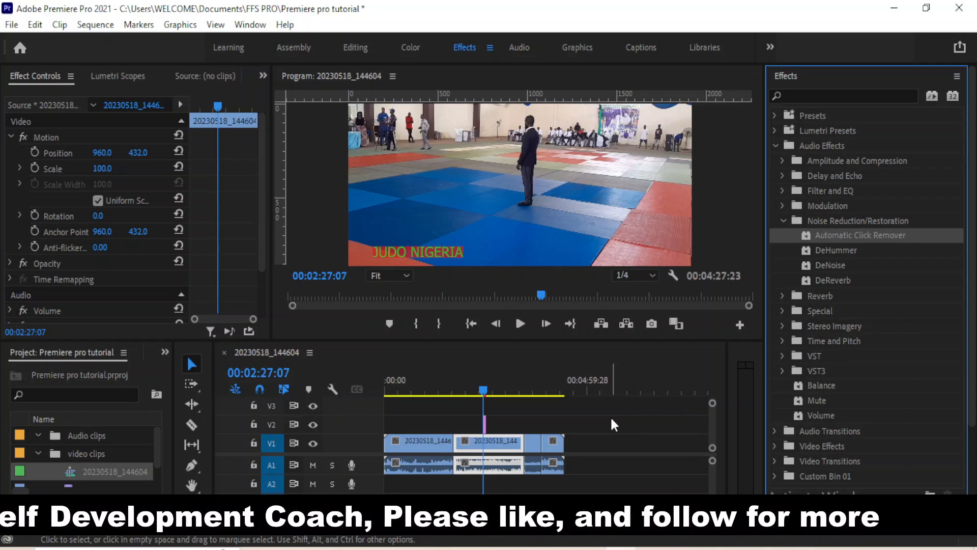
Apply the DeReverb effect to the A1 audio clip and play back to hear it
key("space")
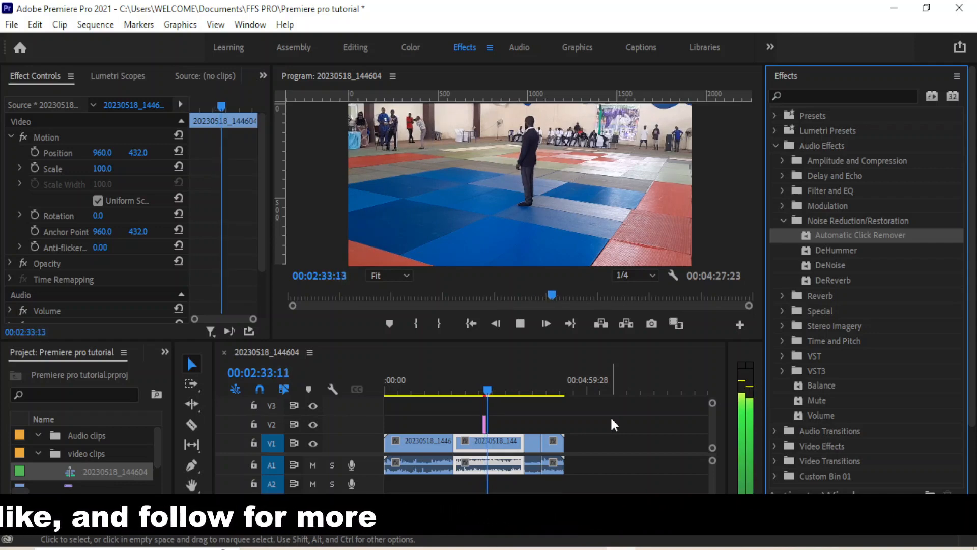
key("space")
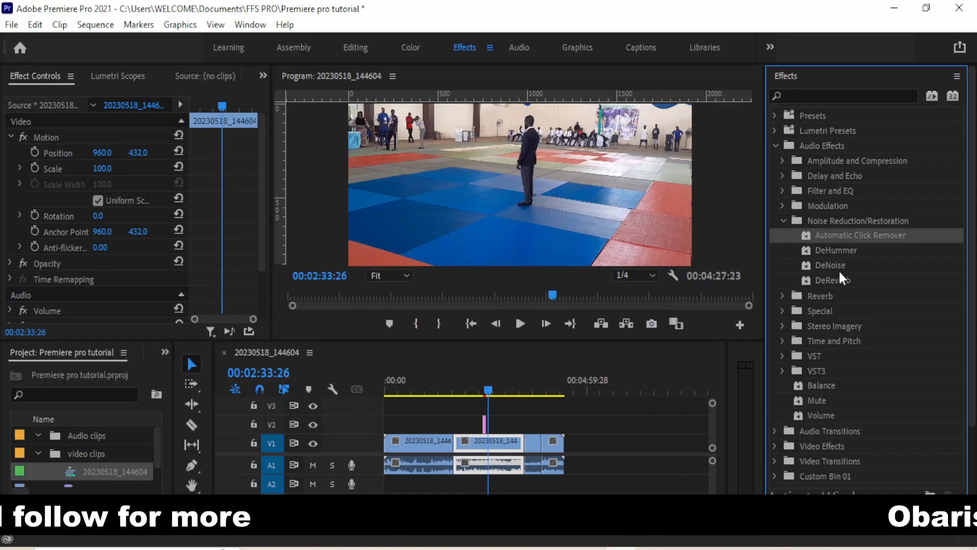
left_click(829, 279)
left_click_drag(828, 279, 492, 460)
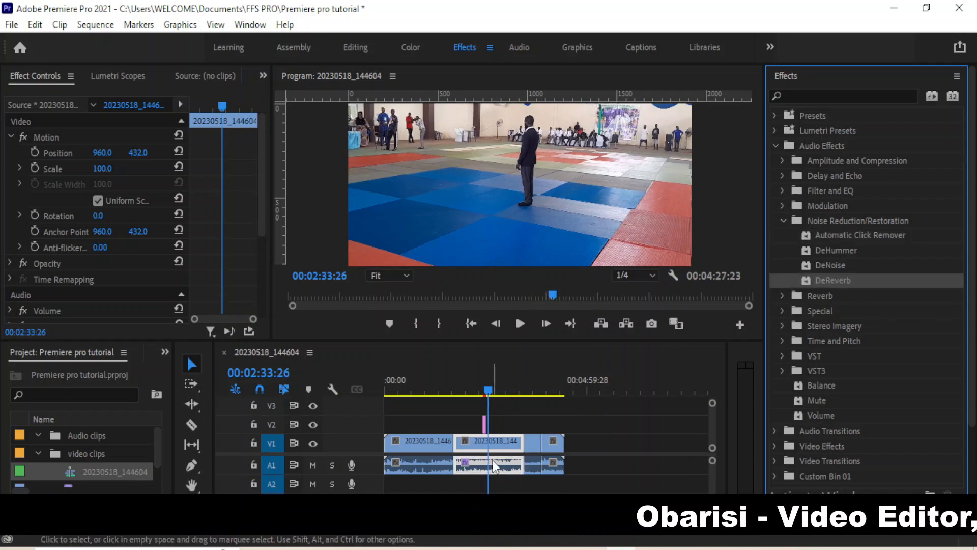
key("space")
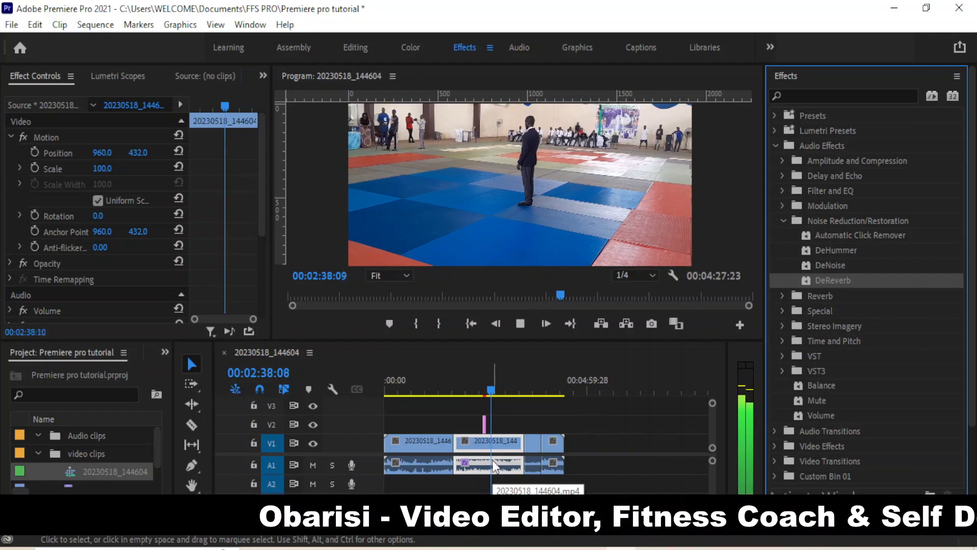
key("space")
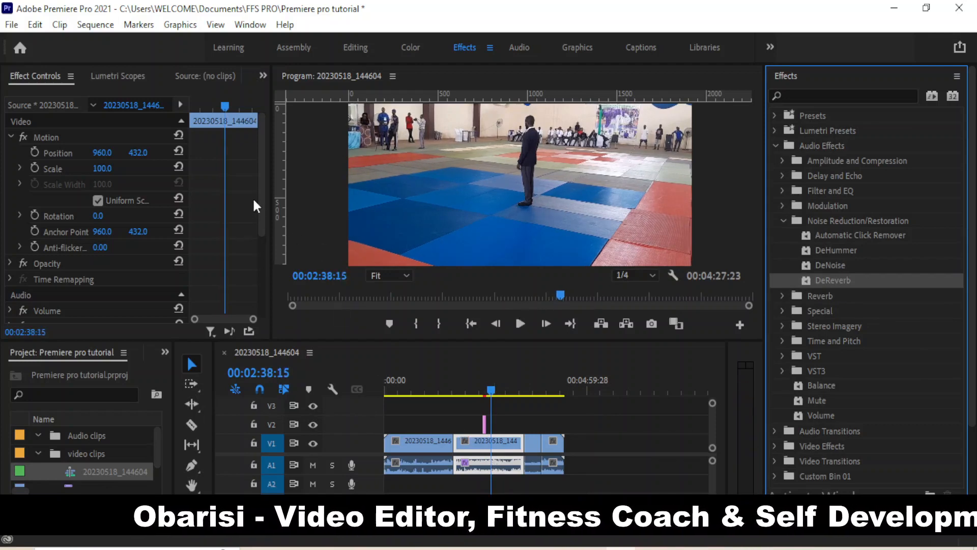
left_click_drag(259, 187, 261, 267)
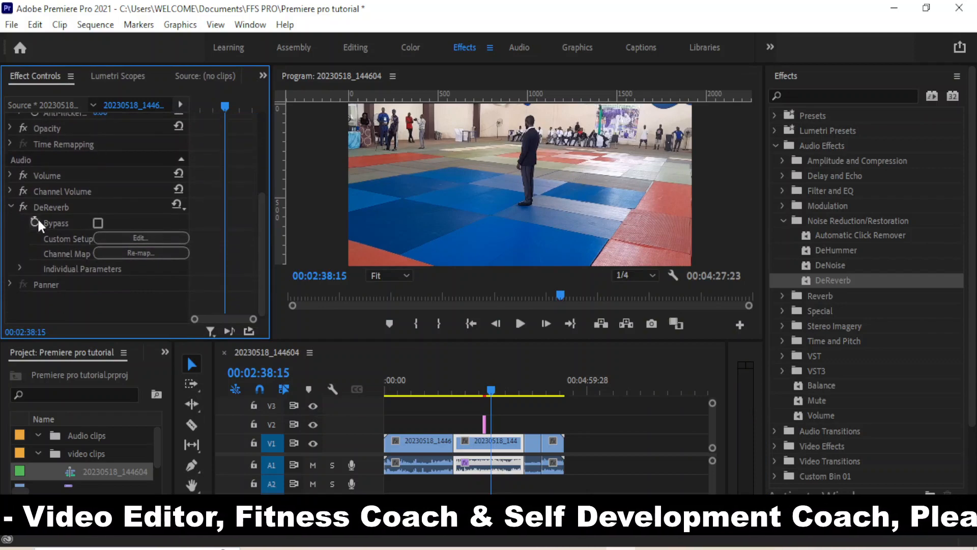
Load the Heavy Reverb Reduction preset in the DeReverb editor, then collapse Audio Effects
left_click(132, 236)
left_click(434, 161)
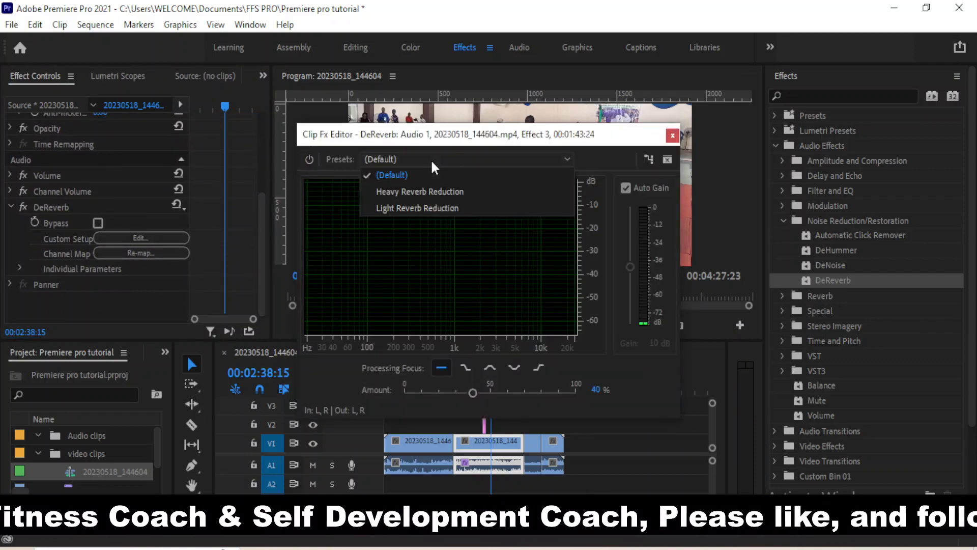
left_click(407, 193)
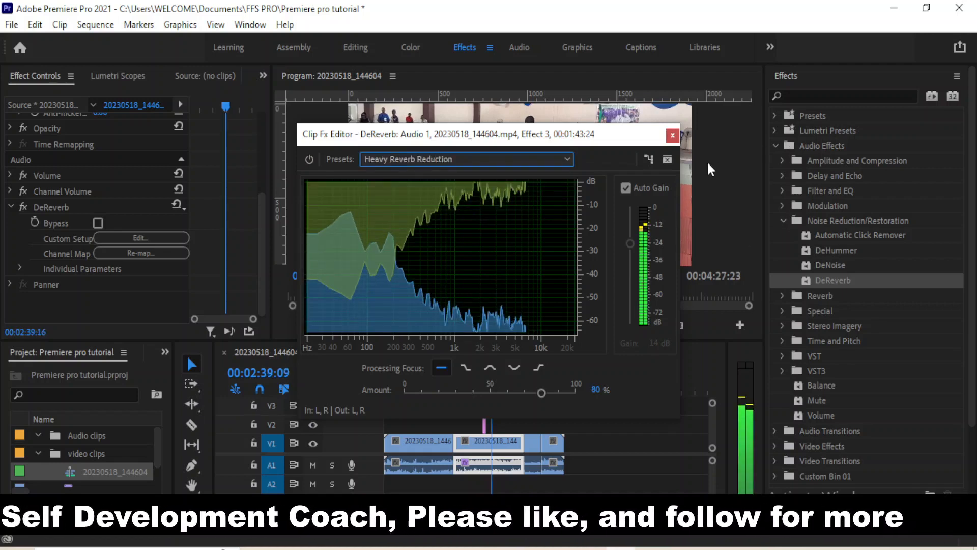
left_click(672, 136)
key("space")
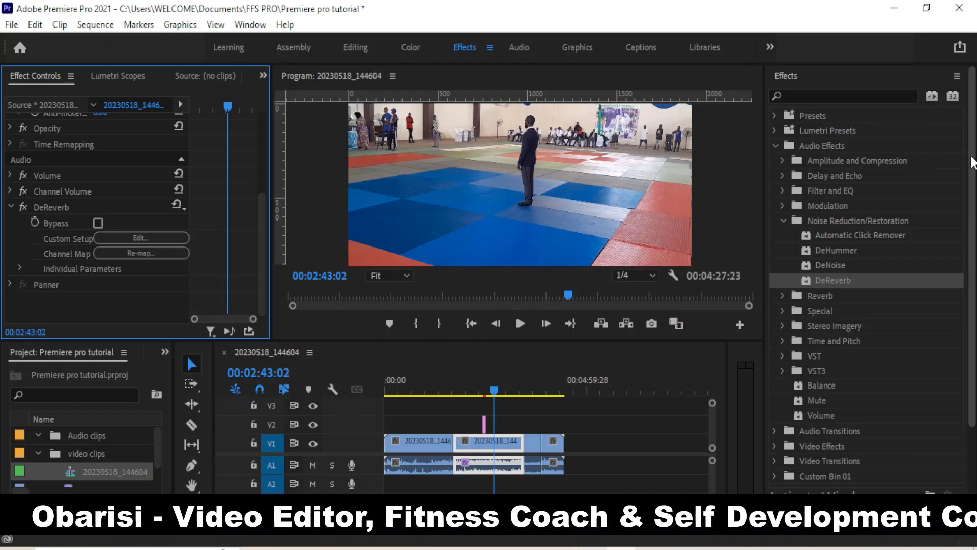
scroll(972, 162, "down", 2)
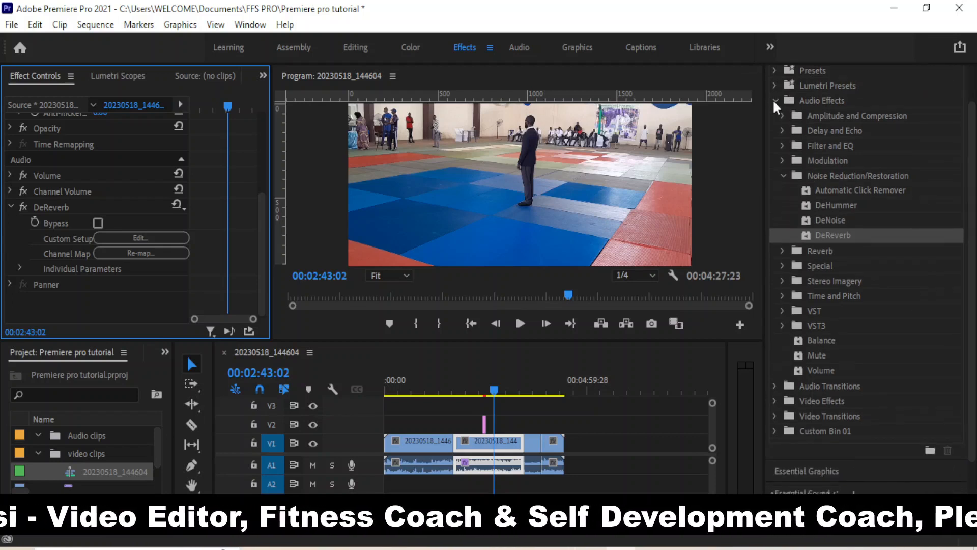
left_click(776, 101)
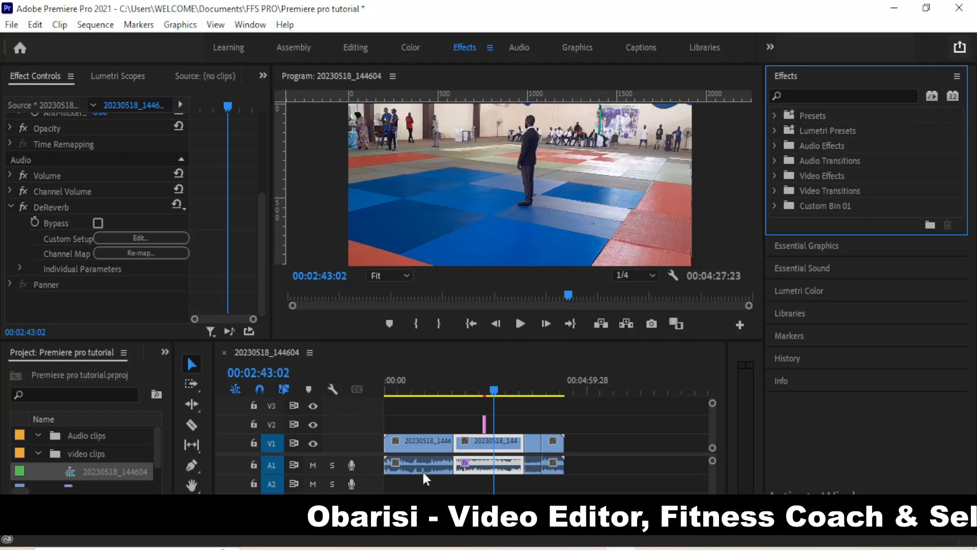
Quick Export the sequence as 20230518_144604.mp4, then bring up the njff folder window
left_click(519, 426)
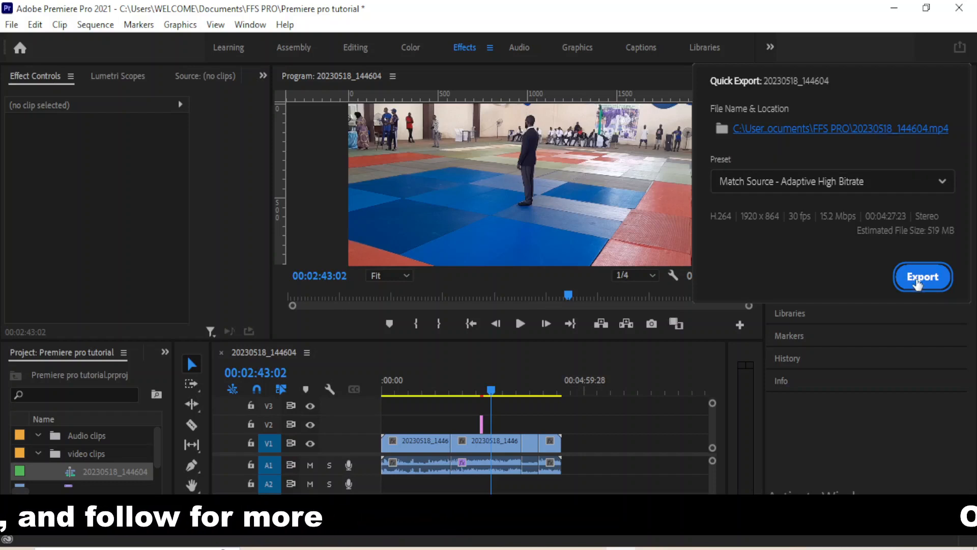
left_click(919, 279)
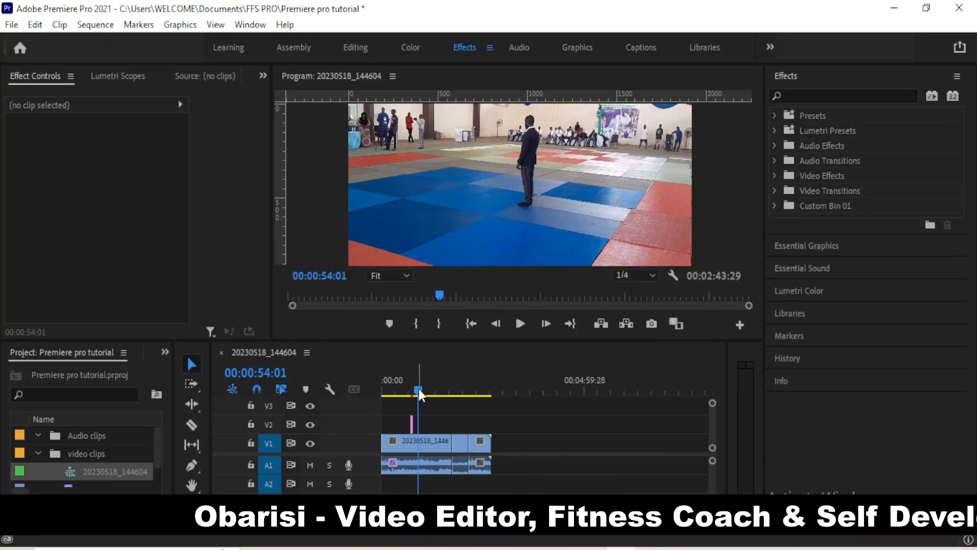
left_click_drag(420, 394, 414, 396)
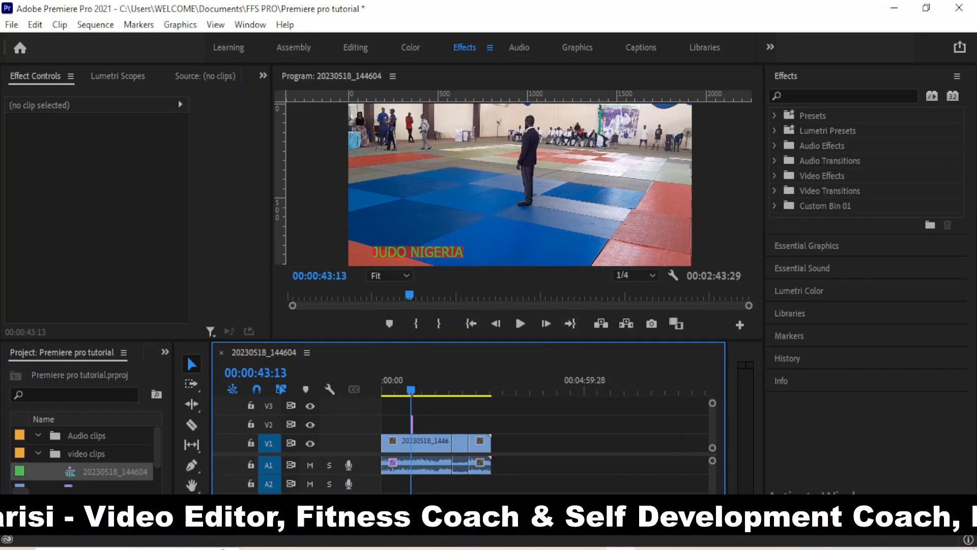
mouse_move(320, 546)
left_click(321, 483)
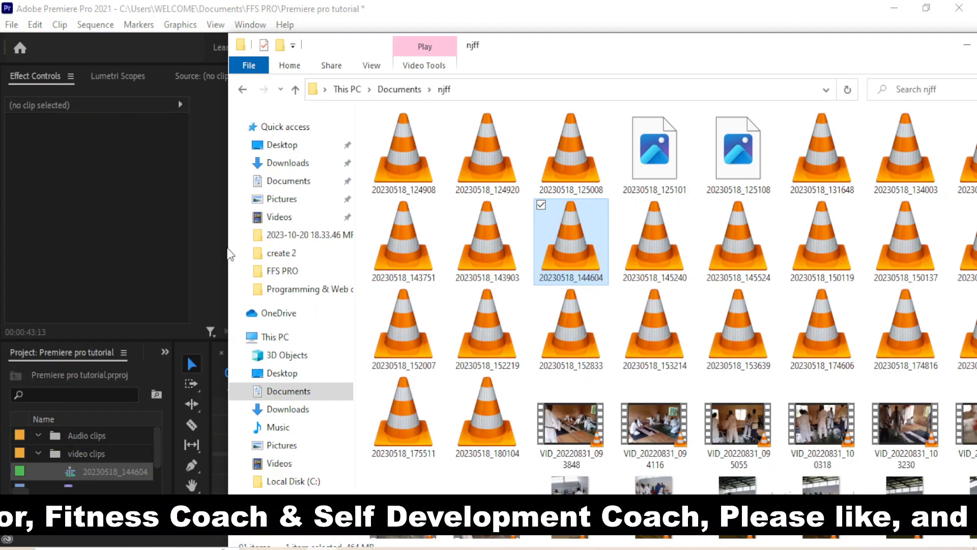
Open the 20230518_144604 video from the FFS PRO folder in VLC
left_click(290, 271)
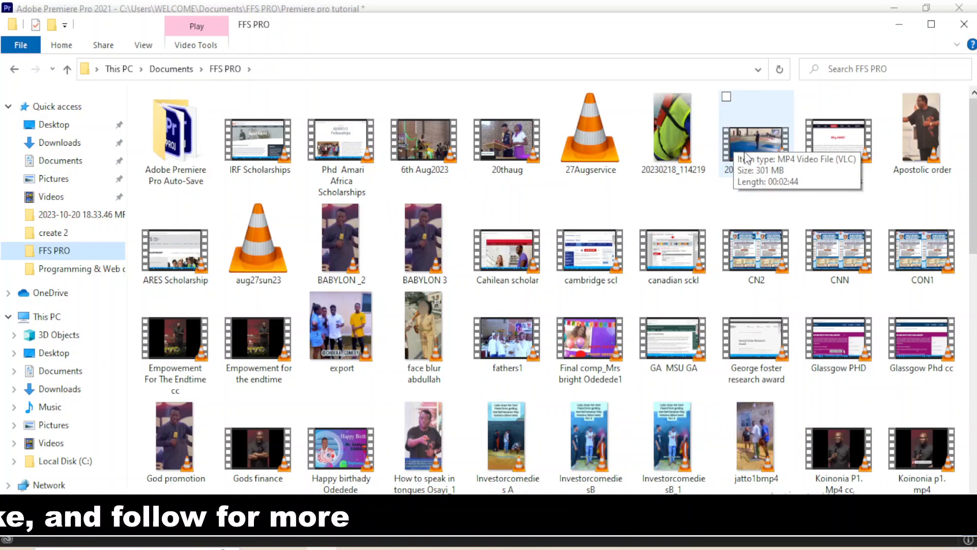
left_click(750, 133)
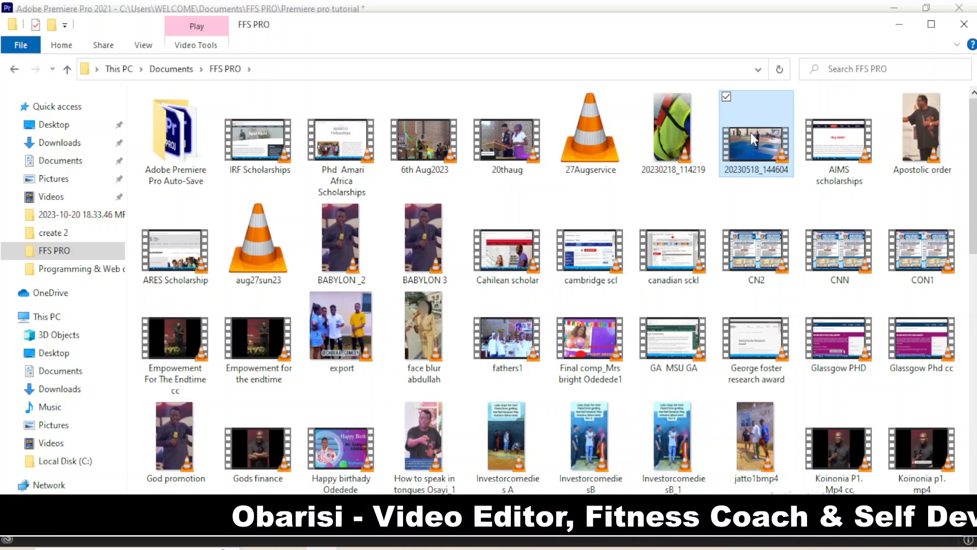
double_click(752, 134)
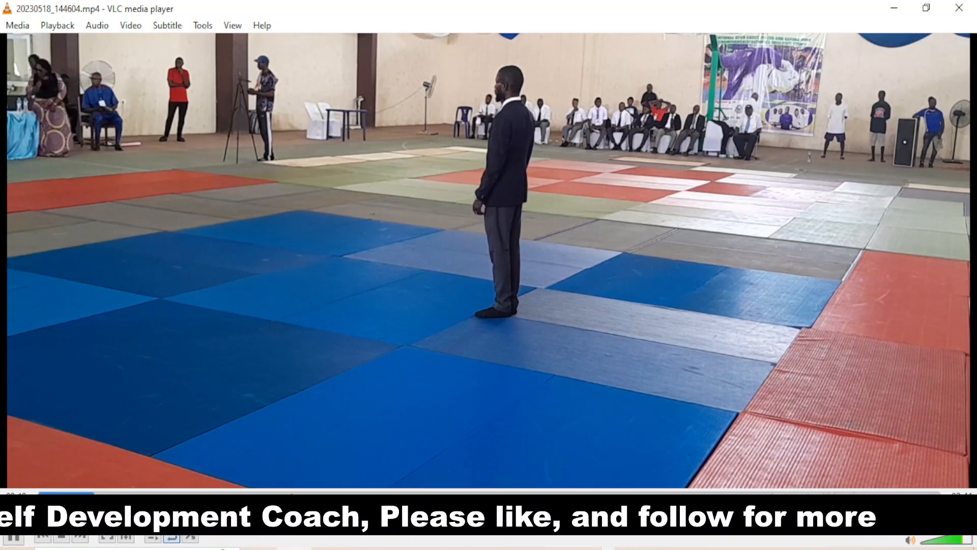
Spot-check the exported video at about 00:46, 00:27, 02:20 and 02:26, then close VLC
left_click(290, 493)
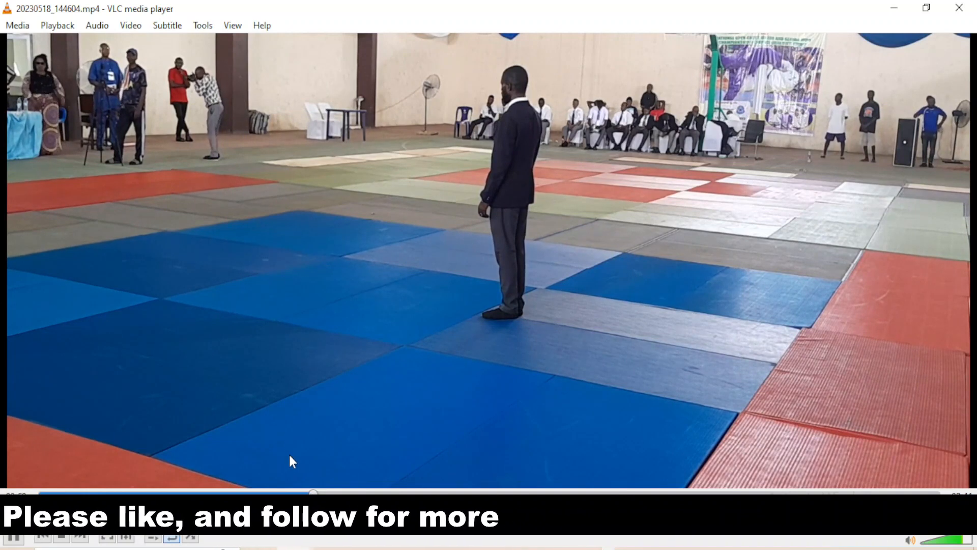
key("Left")
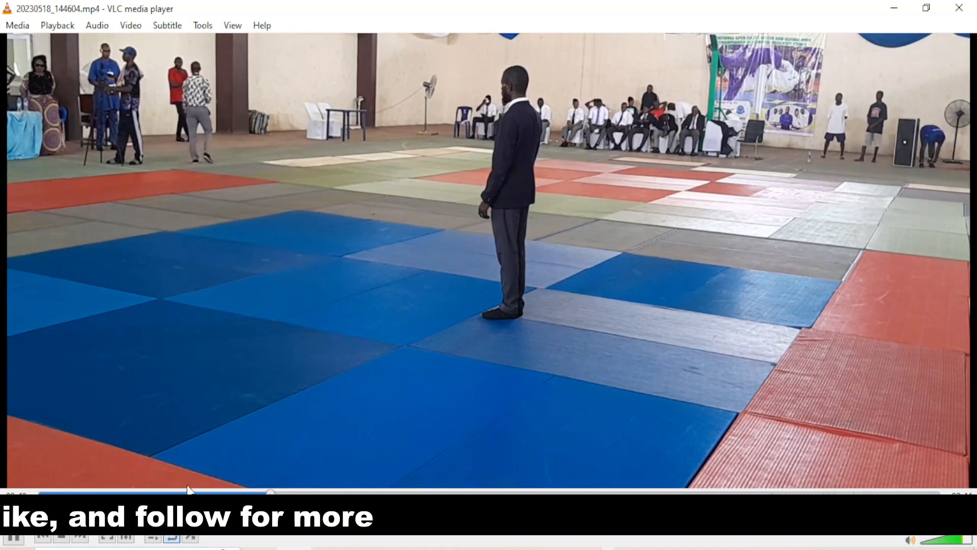
left_click(207, 492)
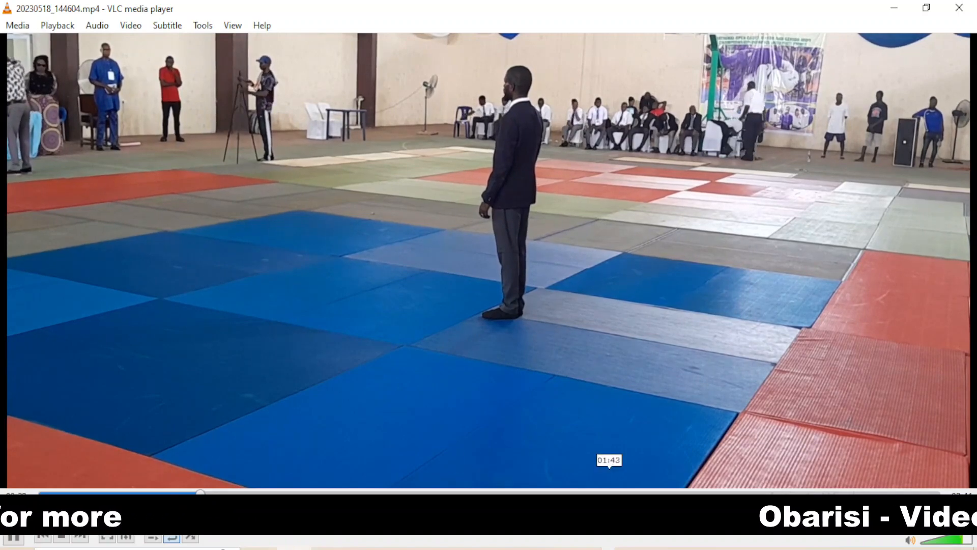
left_click(688, 492)
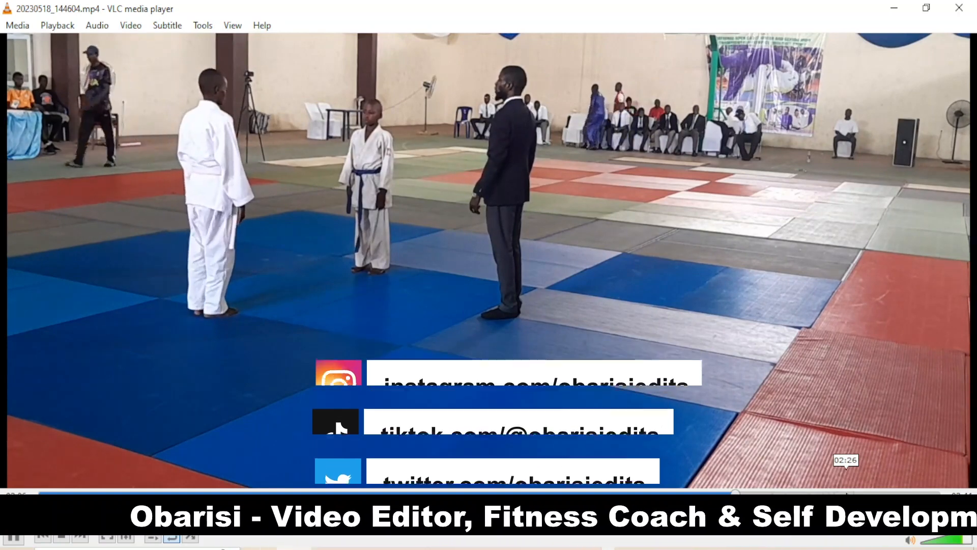
left_click(846, 493)
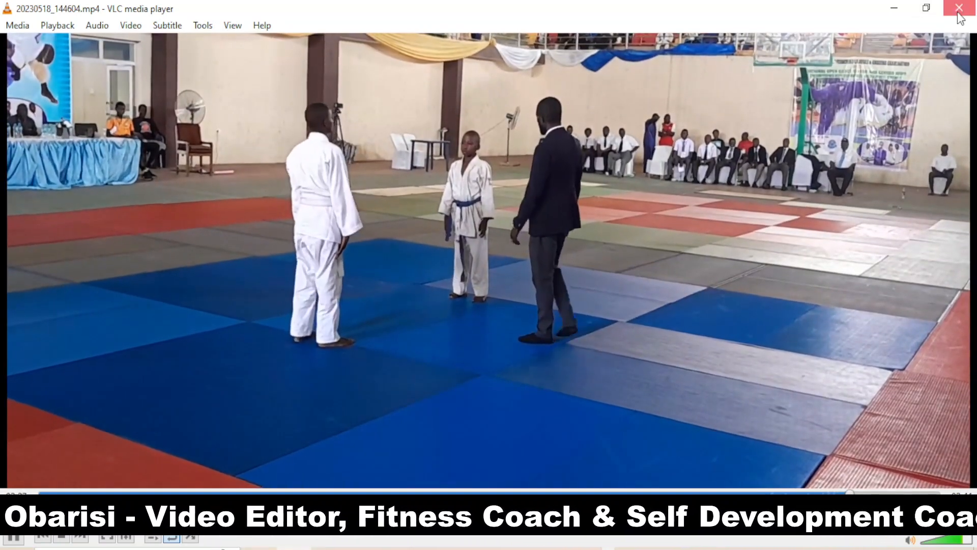
left_click(958, 9)
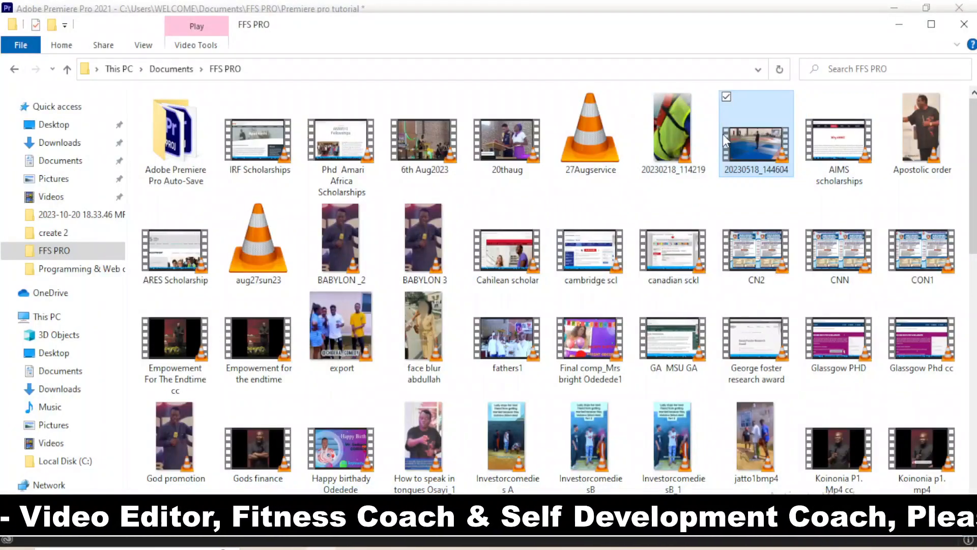
Select the judo clip on V1, set playback resolution to Full, and show Lumetri Color
left_click(964, 25)
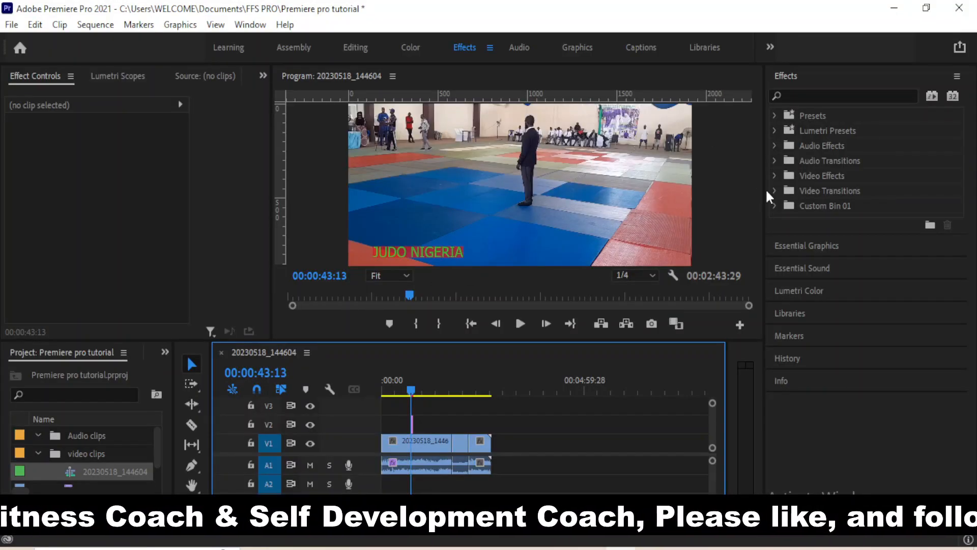
left_click(428, 442)
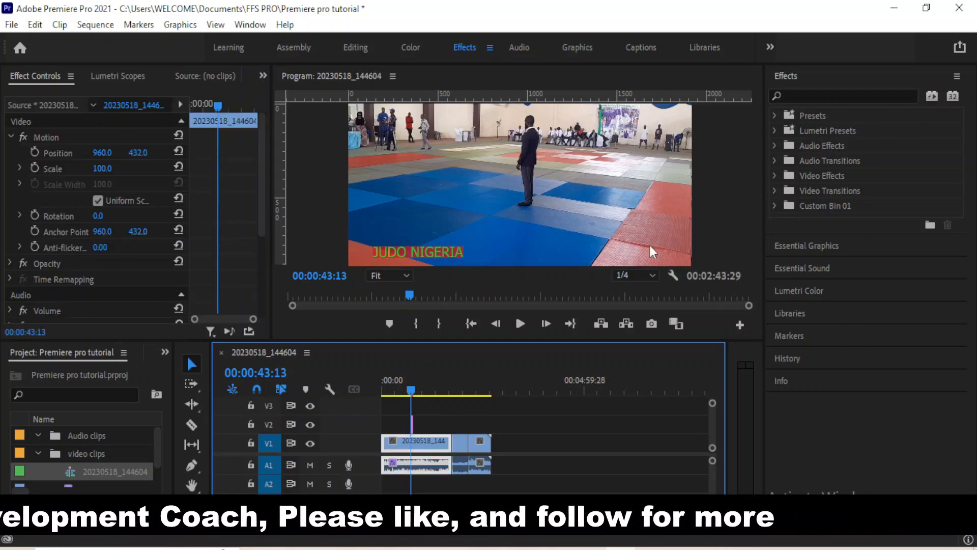
left_click(634, 273)
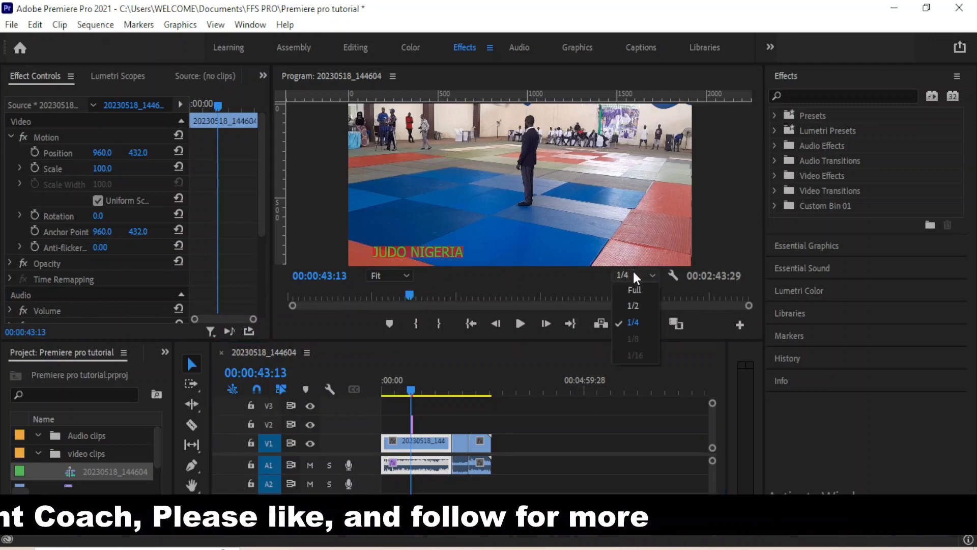
left_click(629, 291)
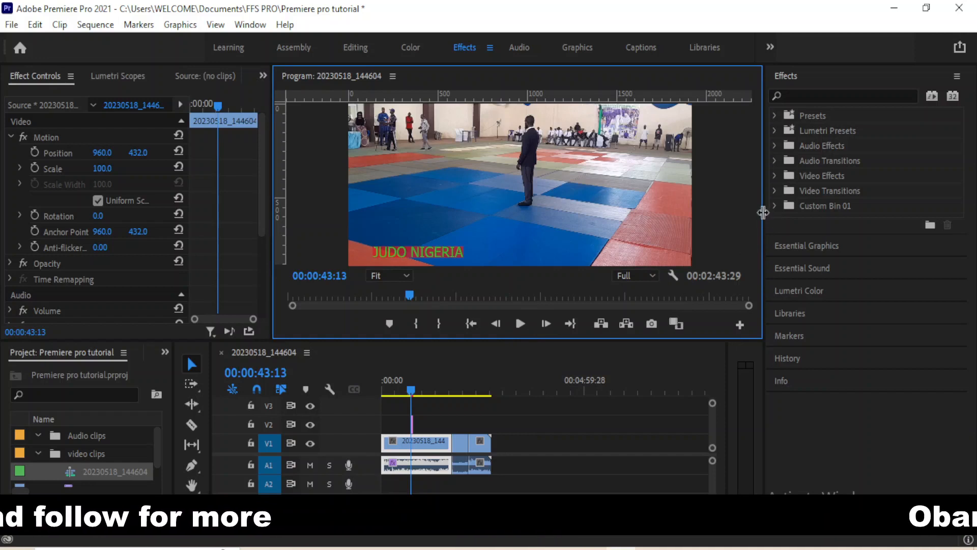
left_click_drag(763, 213, 641, 238)
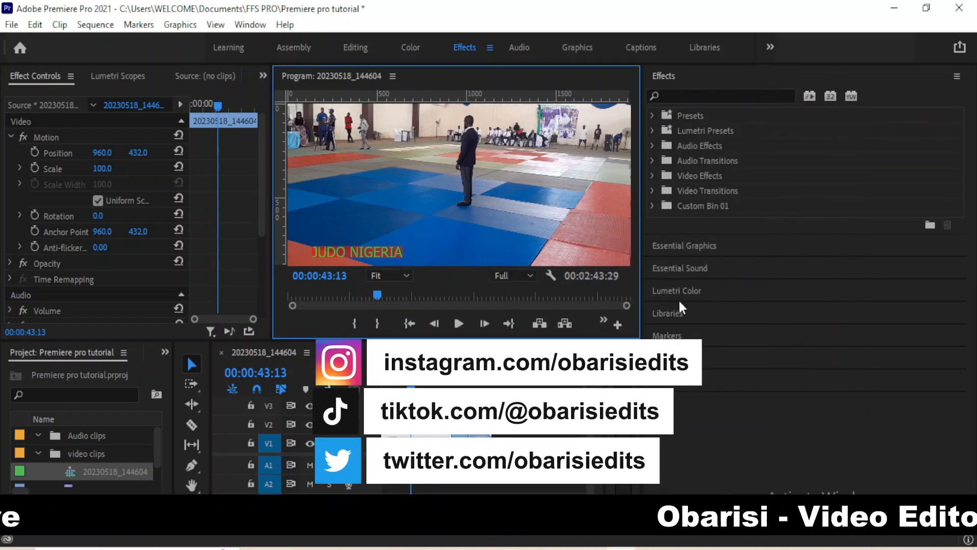
left_click(674, 290)
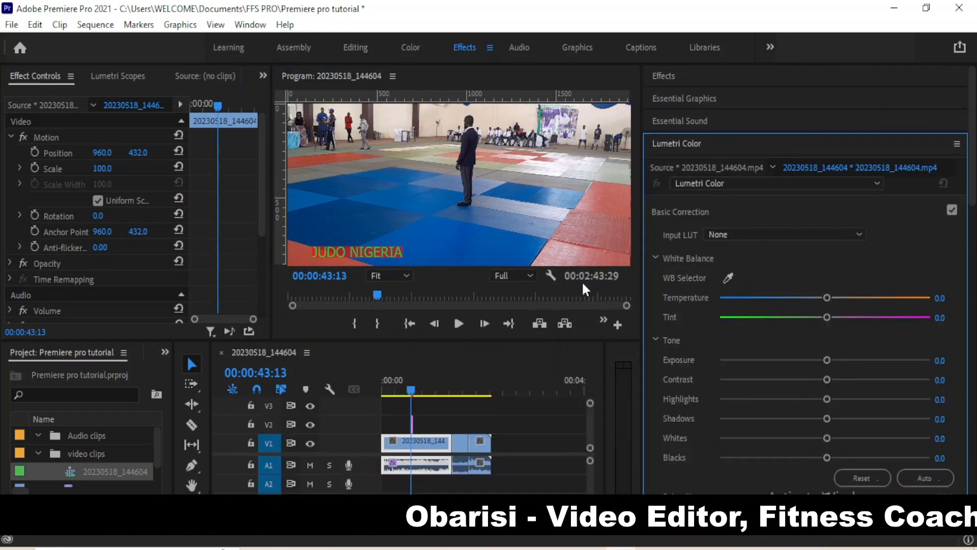
Enlarge the program monitor and reset the Lumetri Temperature value from -51.2 to 0
left_click_drag(457, 339, 458, 427)
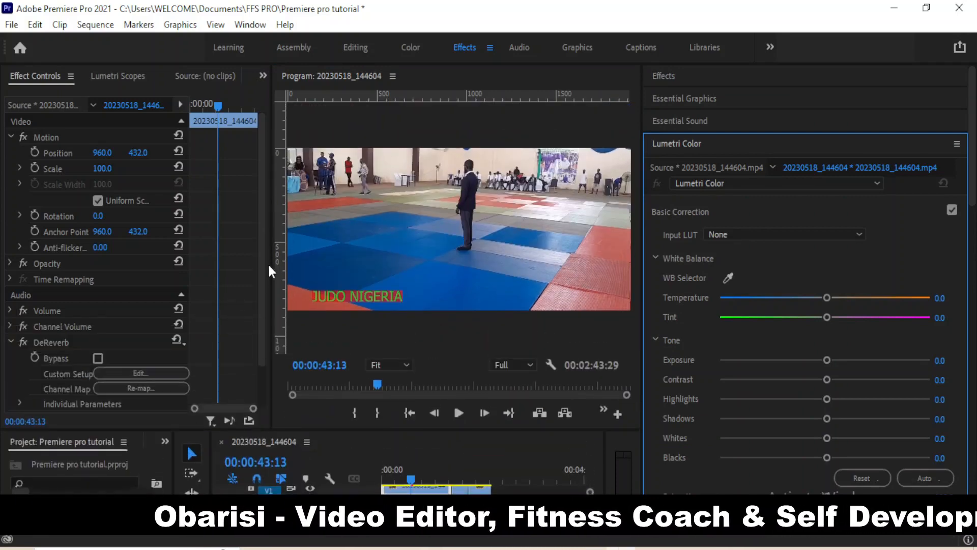
left_click_drag(271, 265, 118, 290)
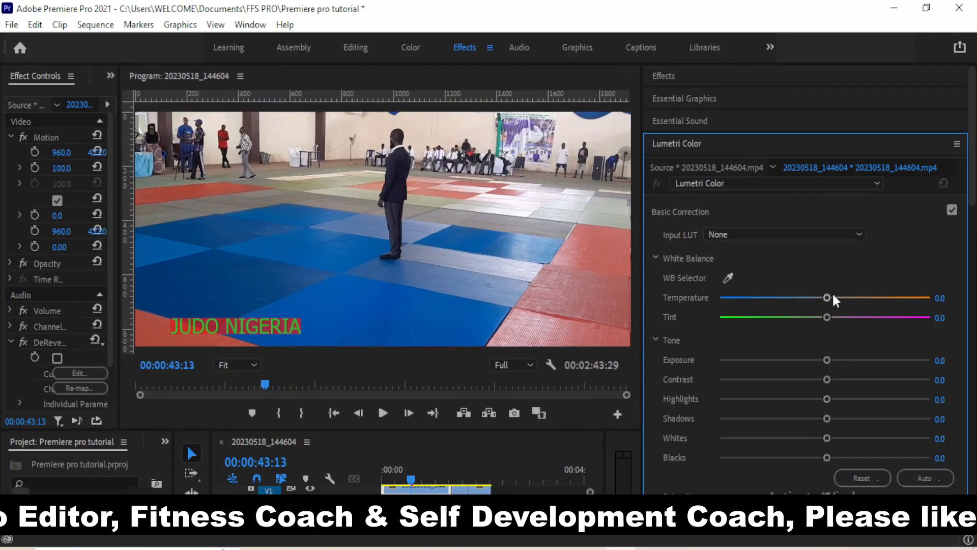
left_click_drag(828, 297, 770, 310)
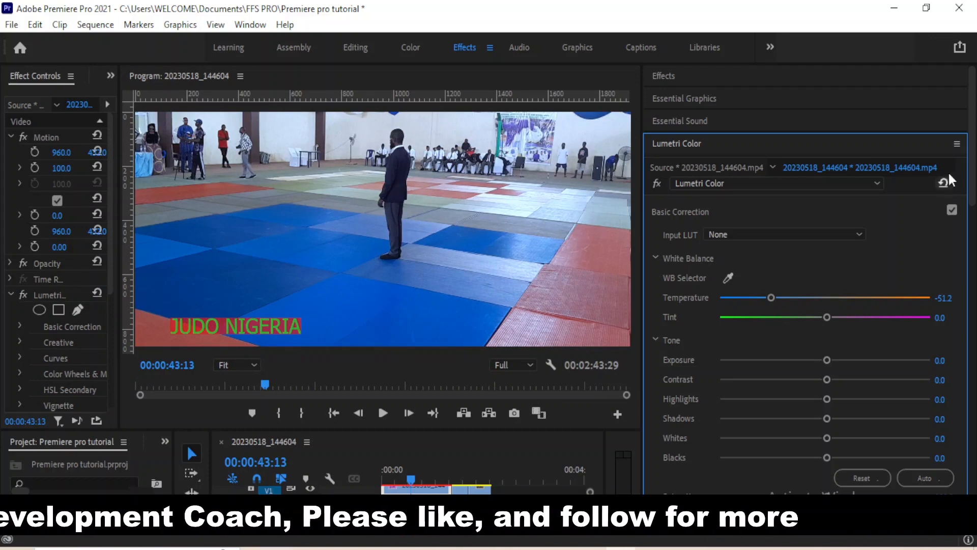
scroll(971, 204, "down", 3)
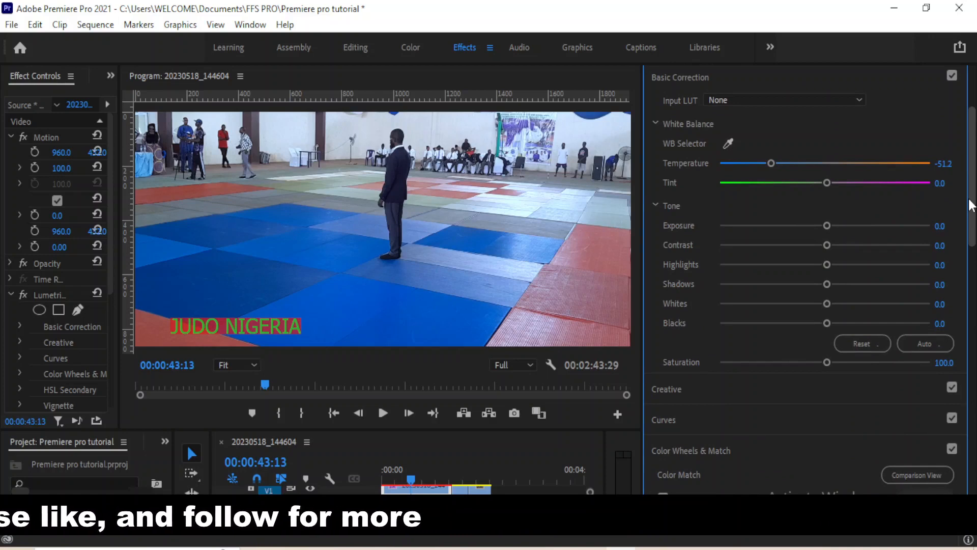
scroll(971, 203, "up", 1)
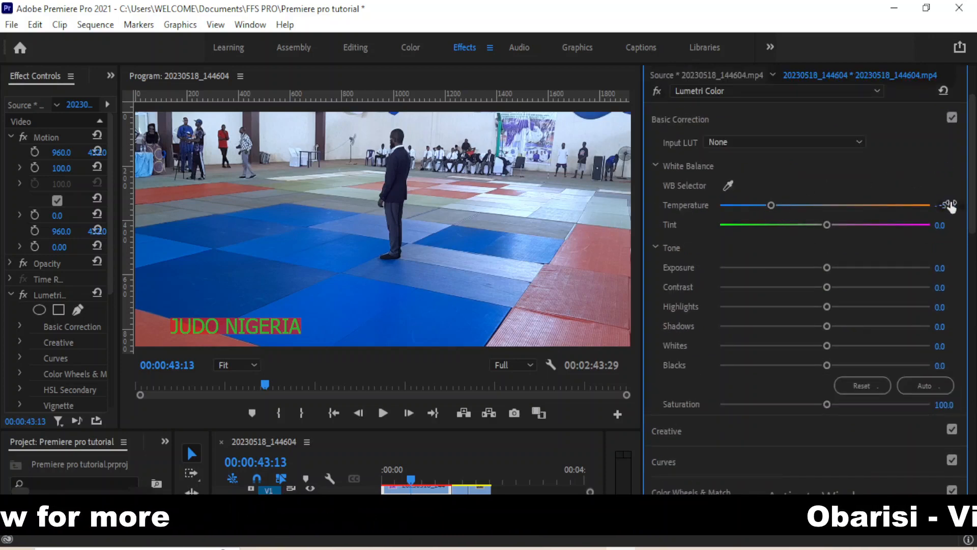
left_click(948, 205)
type("0")
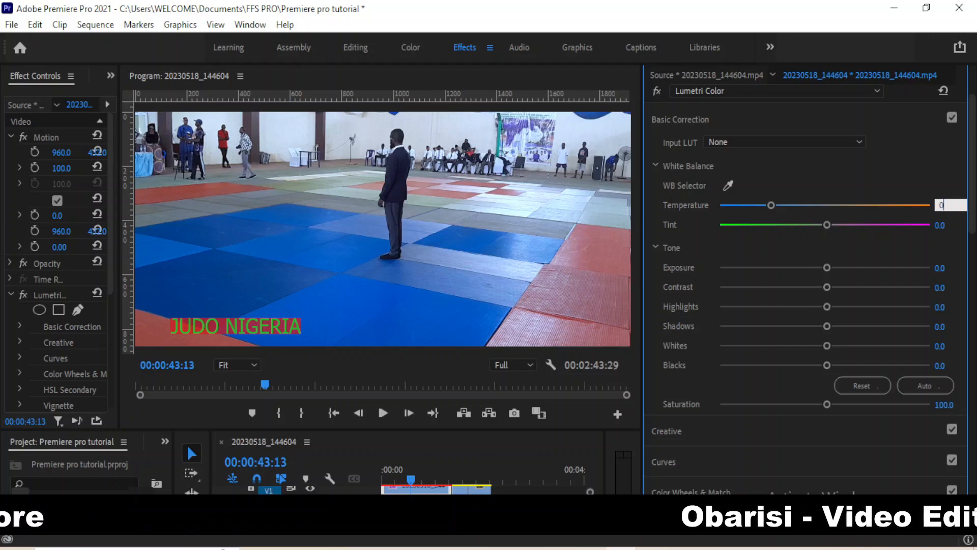
key("Return")
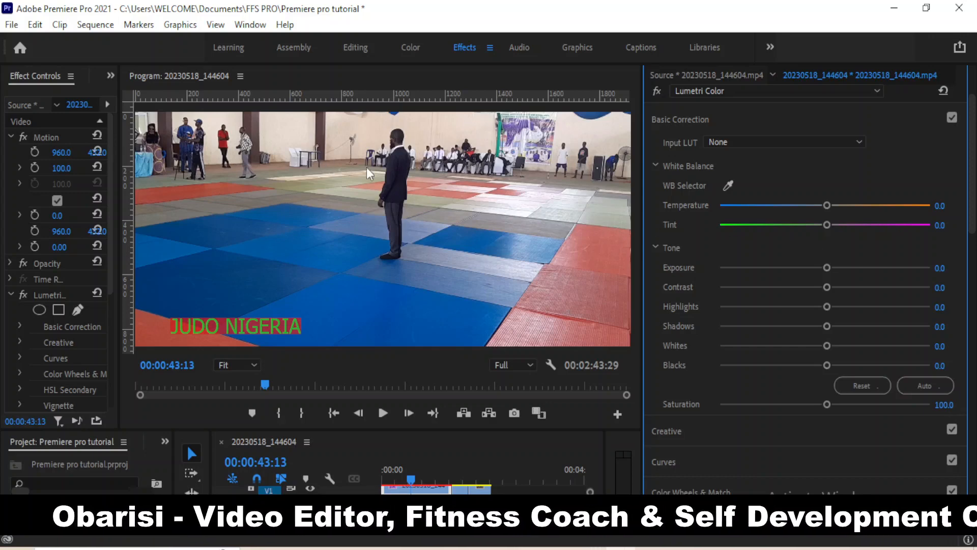
Set the Lumetri white balance to Temperature -28.1 and Tint -4.4
left_click(831, 205)
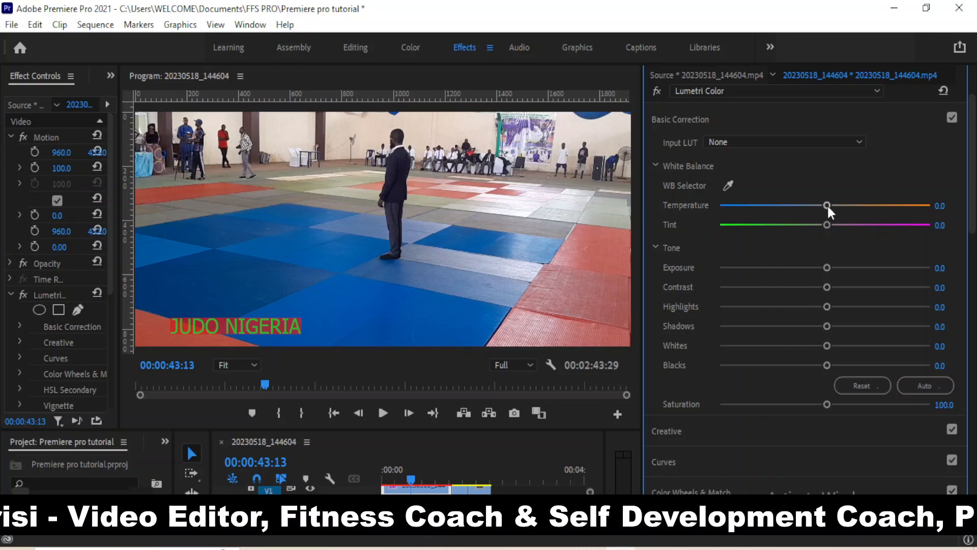
left_click_drag(828, 207, 795, 214)
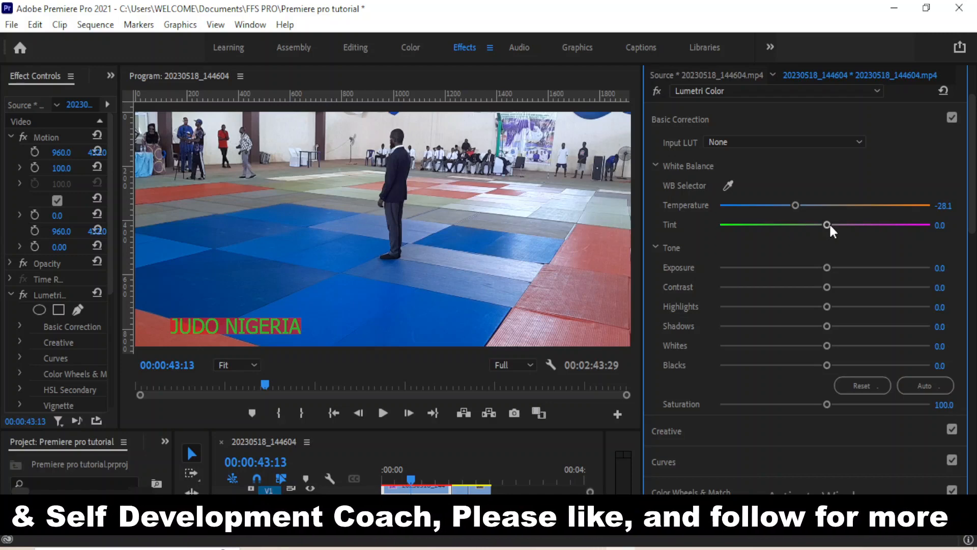
left_click_drag(830, 227, 834, 228)
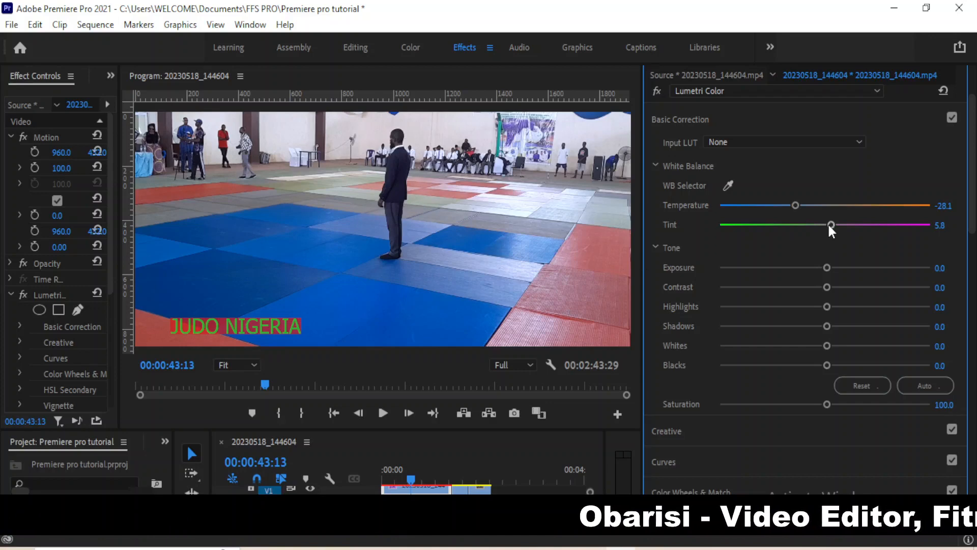
left_click_drag(829, 227, 819, 249)
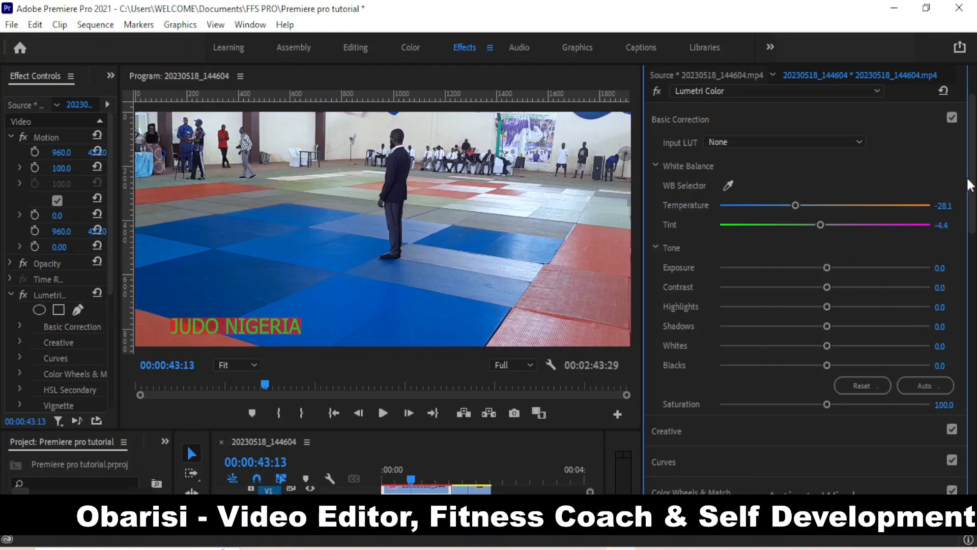
scroll(973, 183, "down", 3)
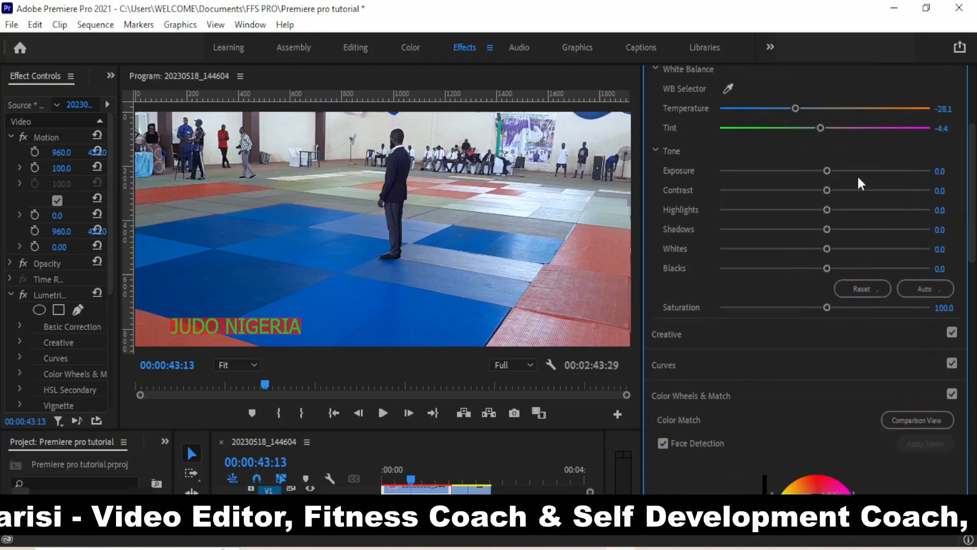
Set Lumetri Tone to Exposure 1.2, Contrast 0.3, Highlights 0.3 and Blacks 16.6
left_click_drag(826, 171, 849, 190)
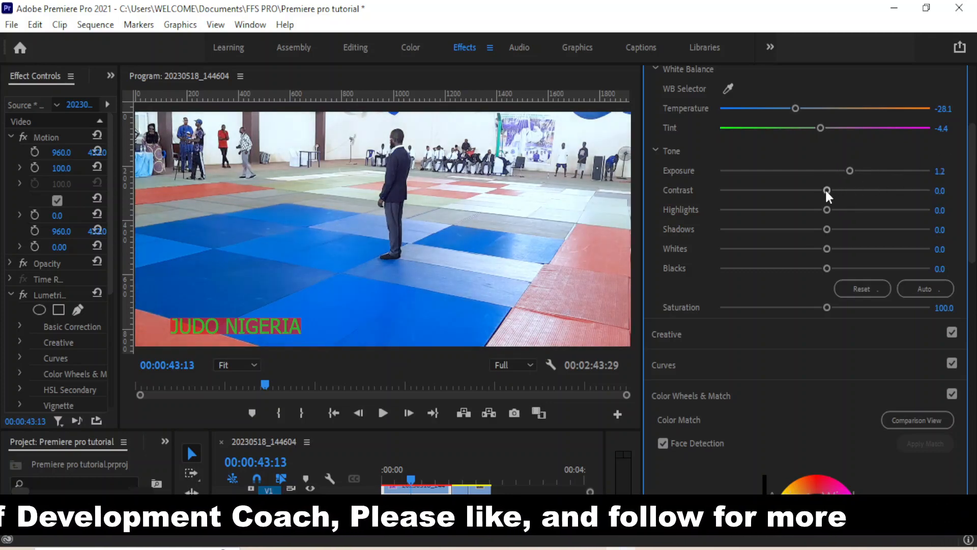
left_click_drag(826, 191, 711, 230)
left_click_drag(794, 234, 825, 233)
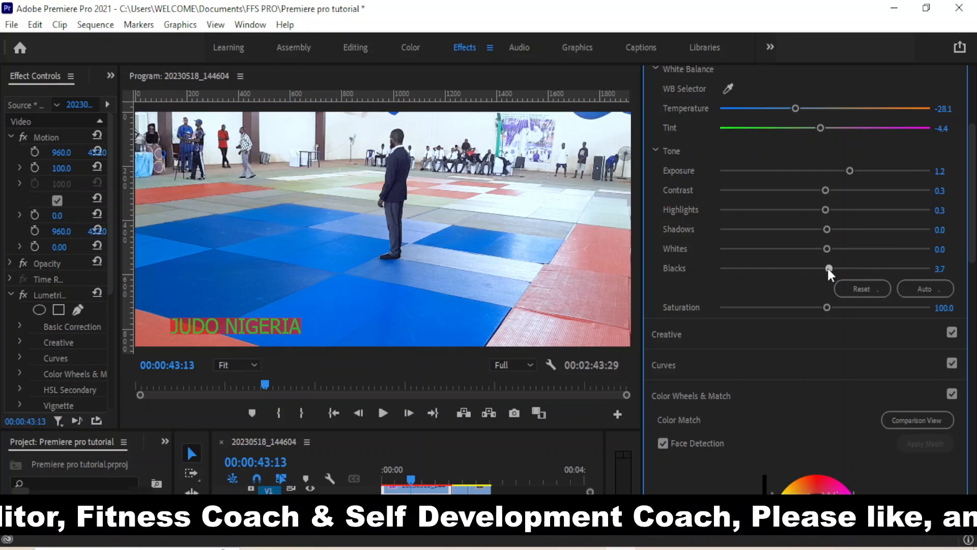
left_click_drag(832, 268, 843, 268)
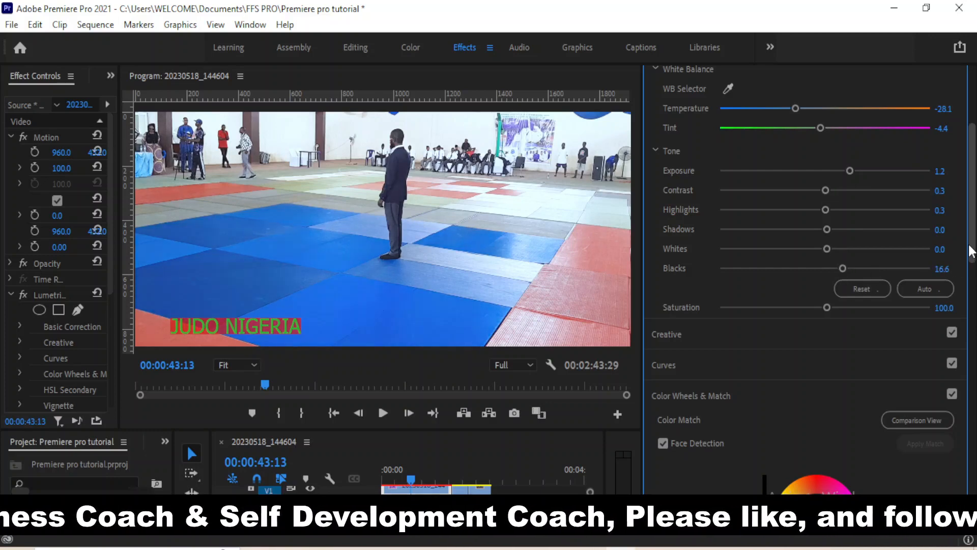
left_click_drag(968, 251, 969, 279)
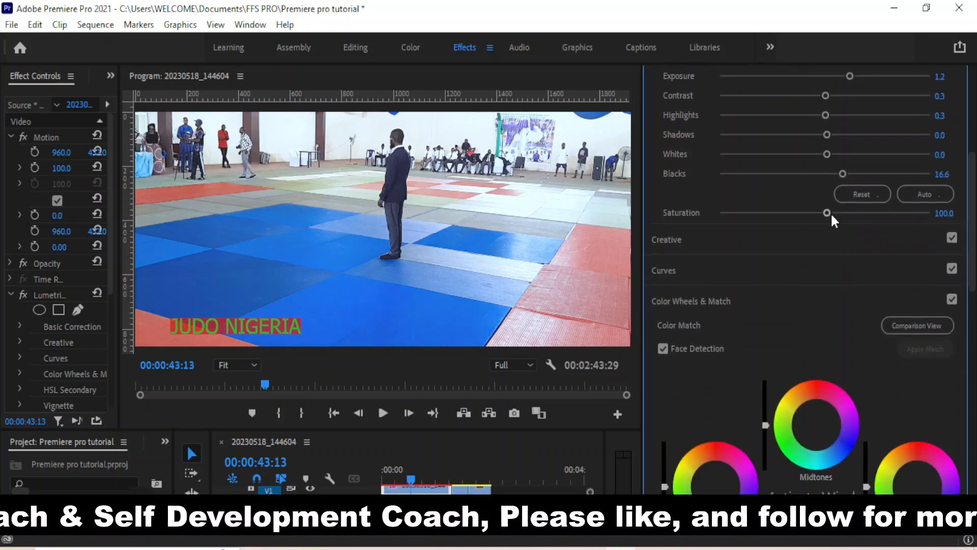
Adjust the judo clip's Lumetri Basic Correction Saturation slider until it reads 172.2
left_click_drag(829, 214, 901, 227)
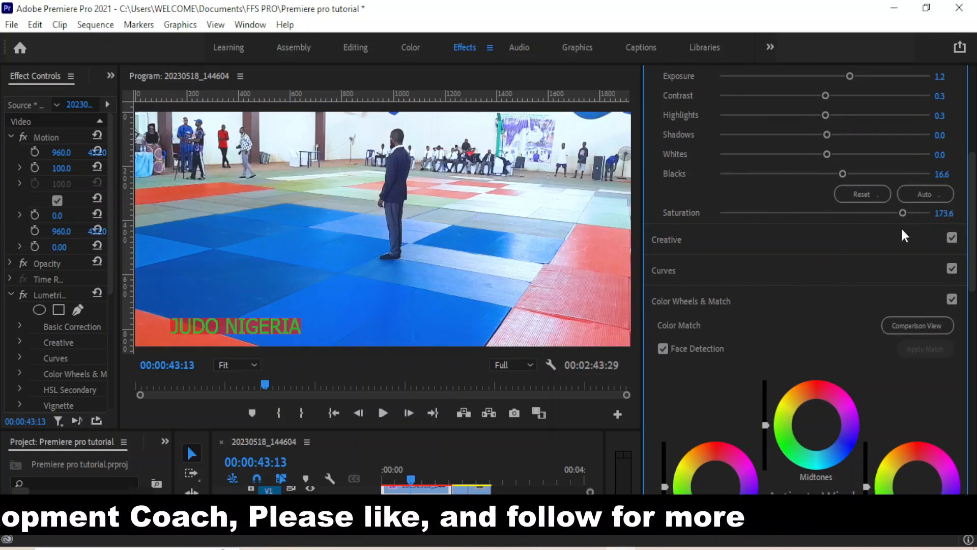
left_click_drag(973, 184, 973, 235)
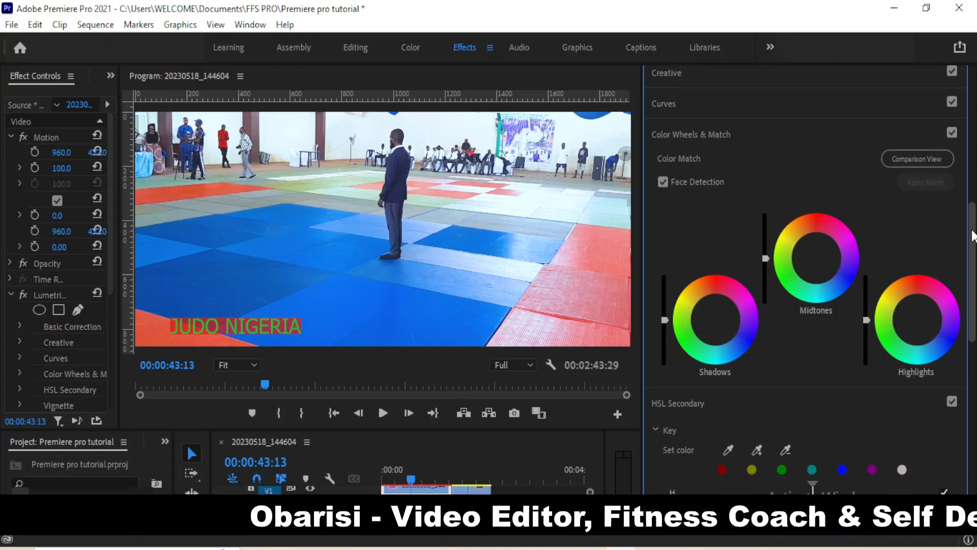
scroll(969, 235, "up", 3)
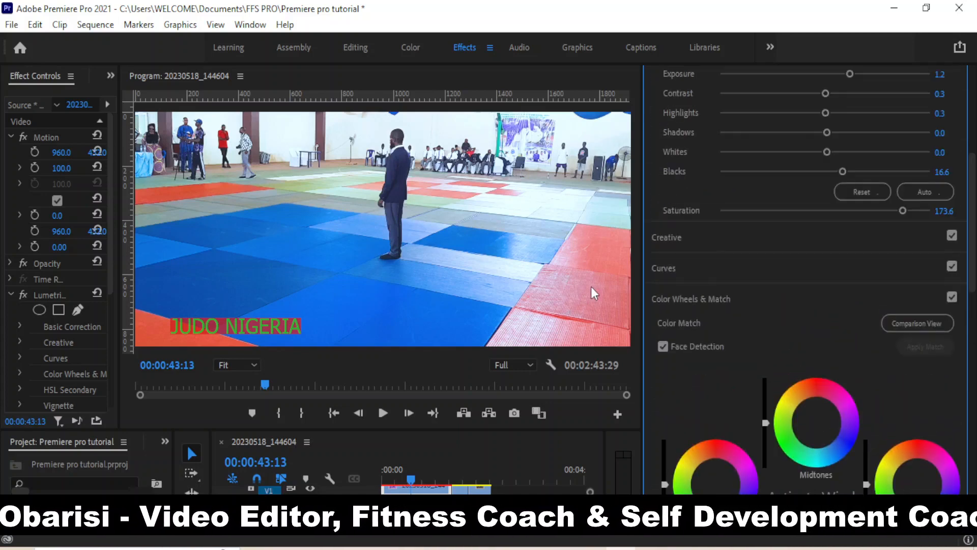
left_click_drag(902, 210, 824, 228)
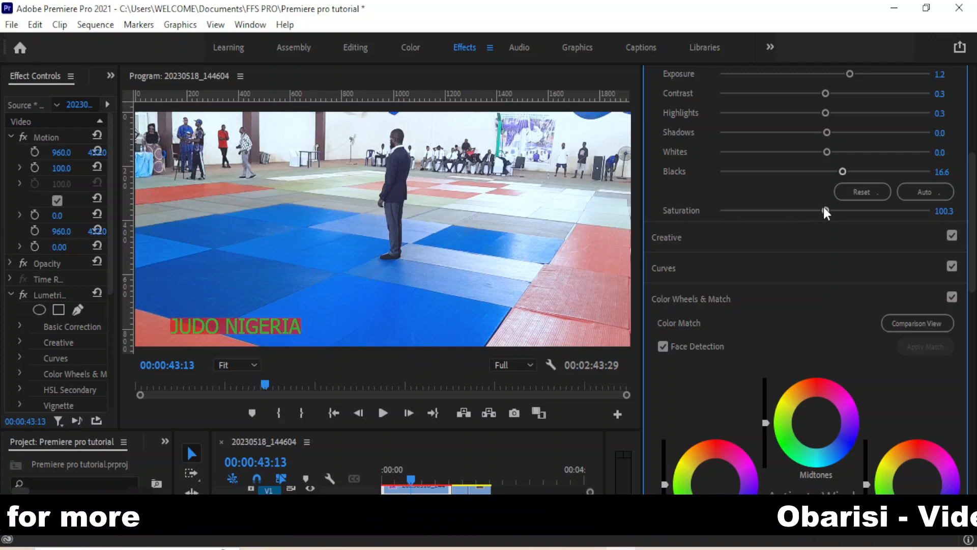
left_click_drag(824, 208, 882, 222)
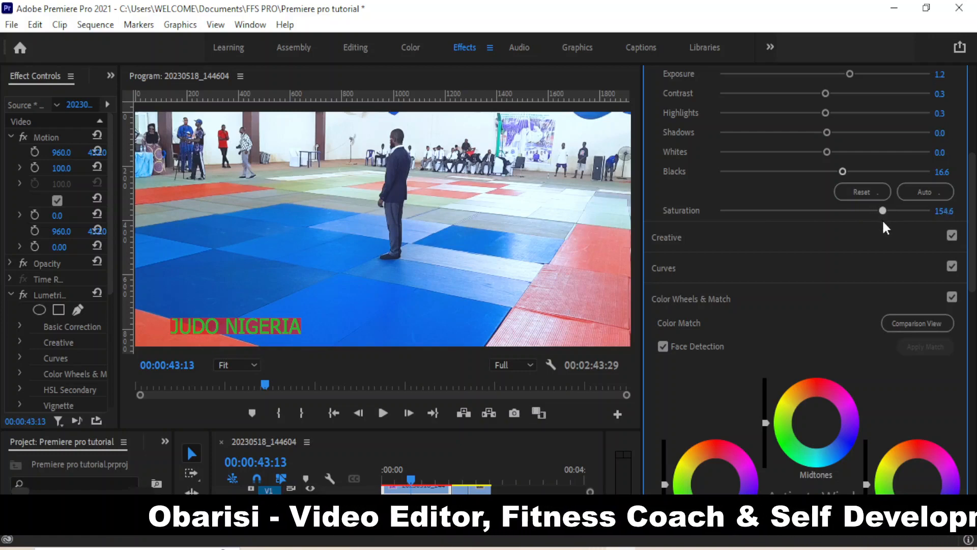
left_click_drag(883, 222, 897, 224)
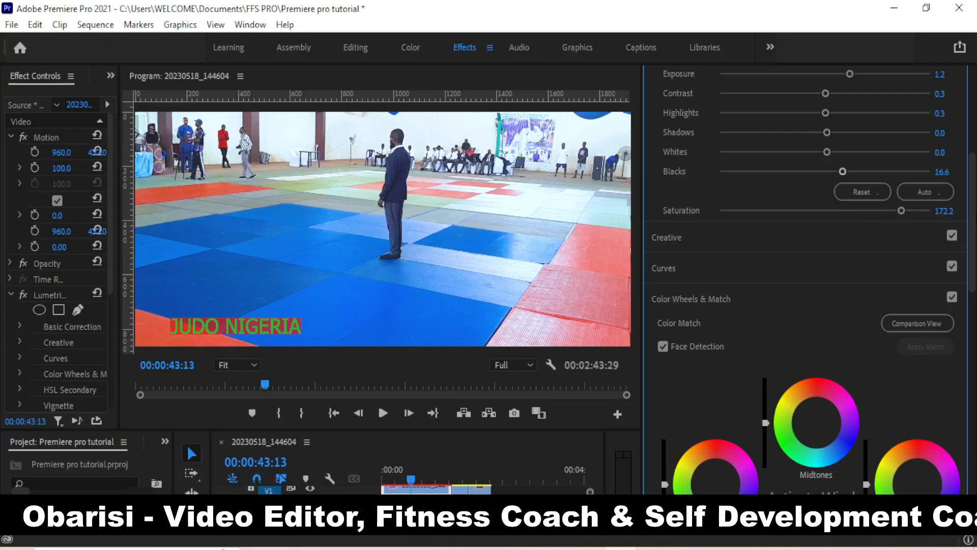
scroll(804, 280, "down", 5)
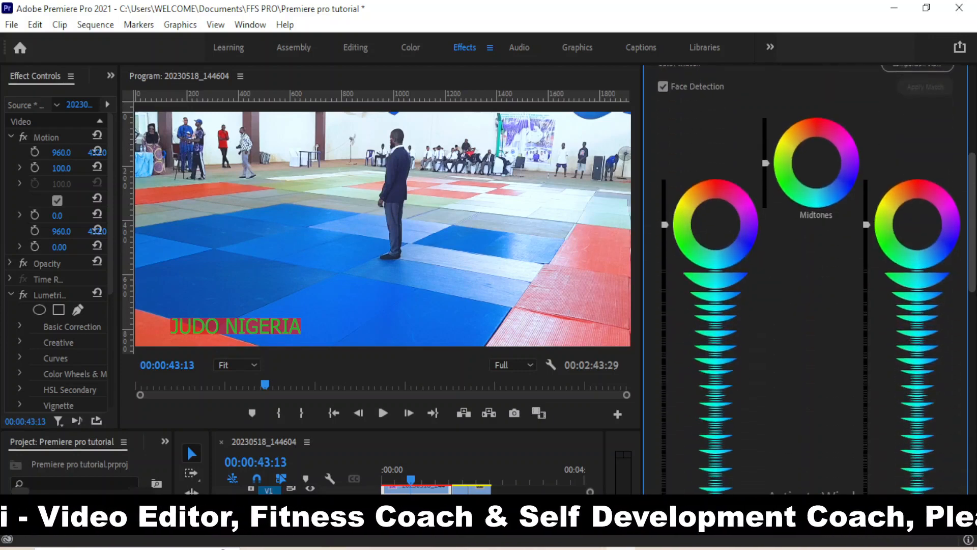
scroll(975, 321, "up", 6)
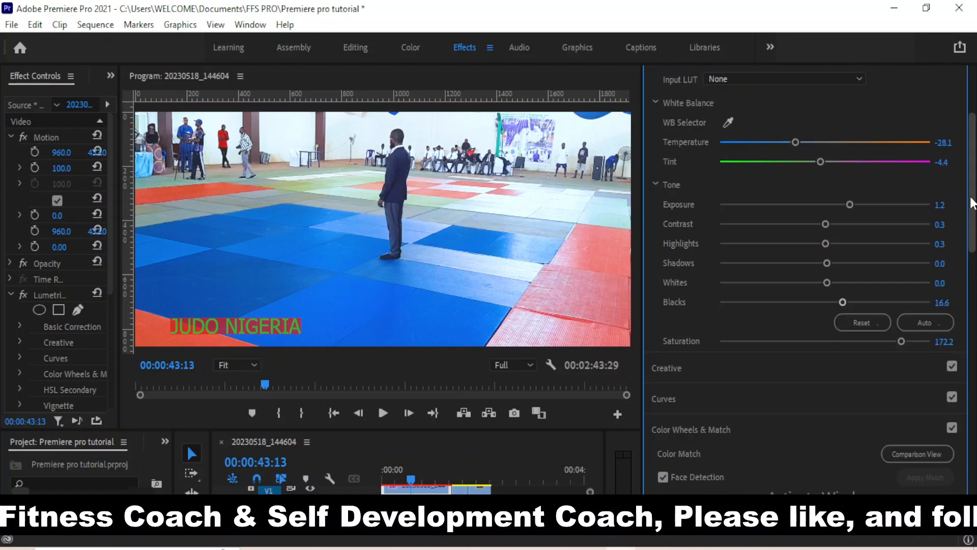
left_click_drag(972, 203, 974, 412)
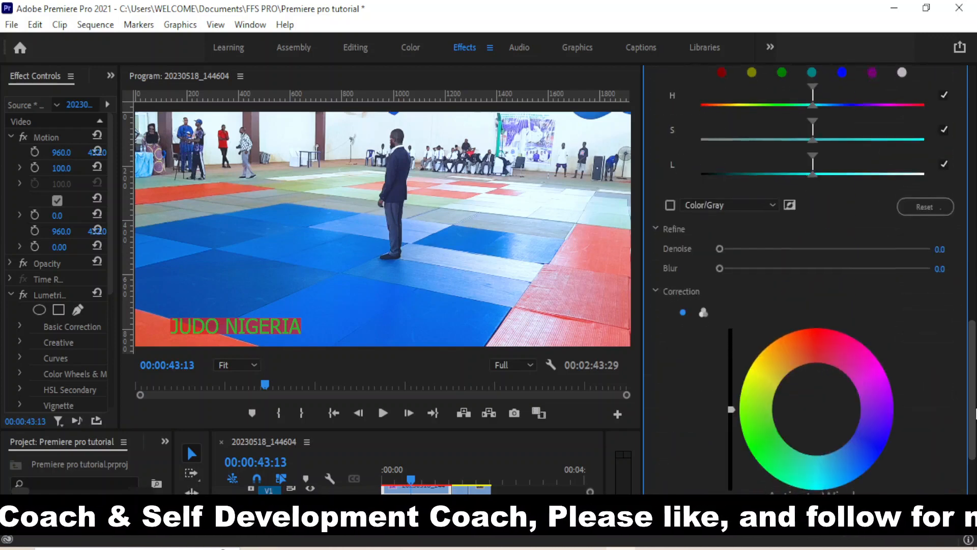
scroll(975, 413, "down", 4)
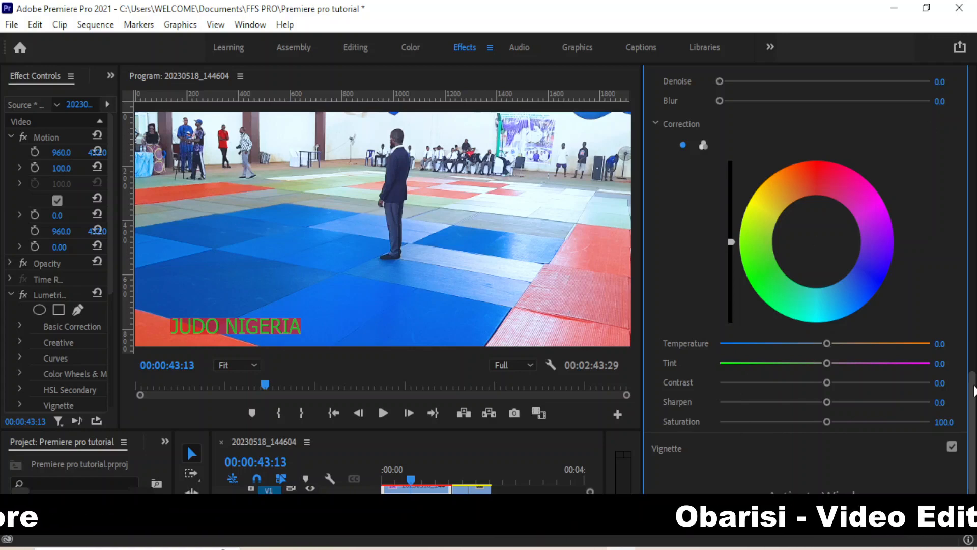
scroll(973, 391, "up", 5)
scroll(897, 298, "up", 10)
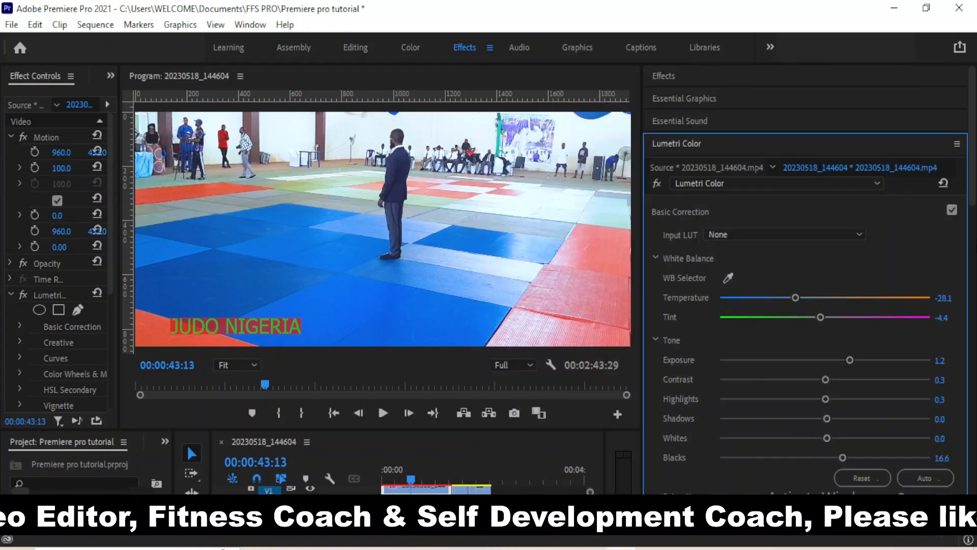
Raise the Program monitor and Timeline border so the V1 and audio tracks show
left_click_drag(972, 182, 973, 219)
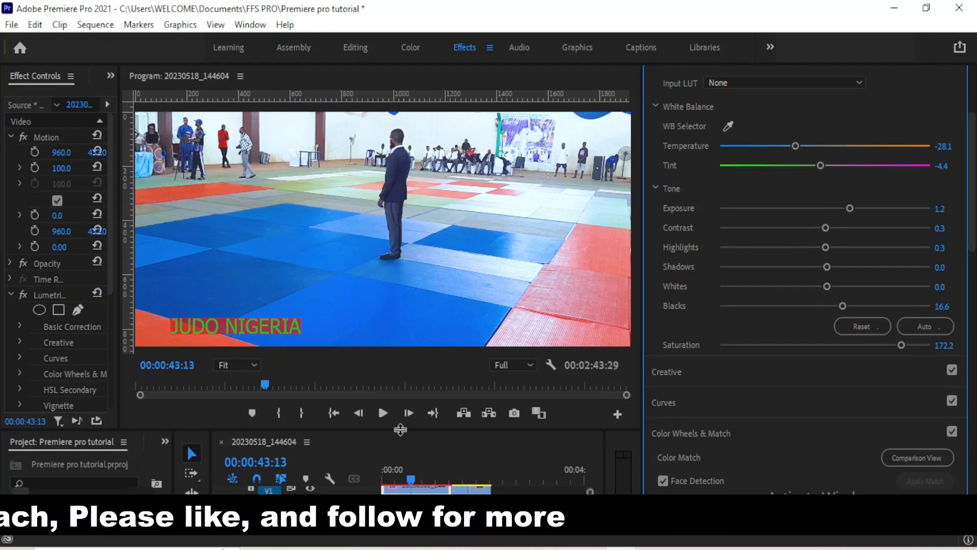
left_click_drag(401, 430, 404, 390)
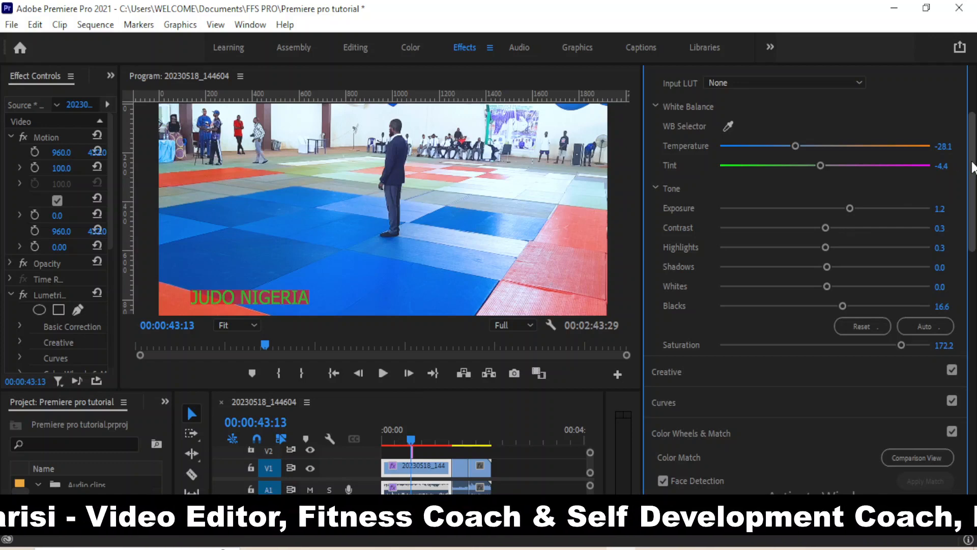
scroll(972, 168, "up", 3)
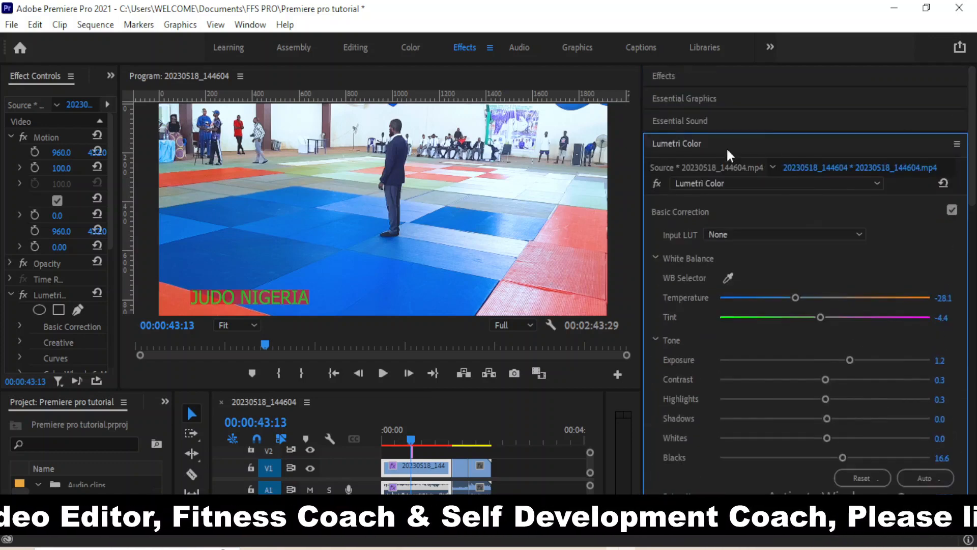
Expand Video Transitions > 3D Motion and razor the V1 judo clip at 00:00:43:13
left_click(669, 78)
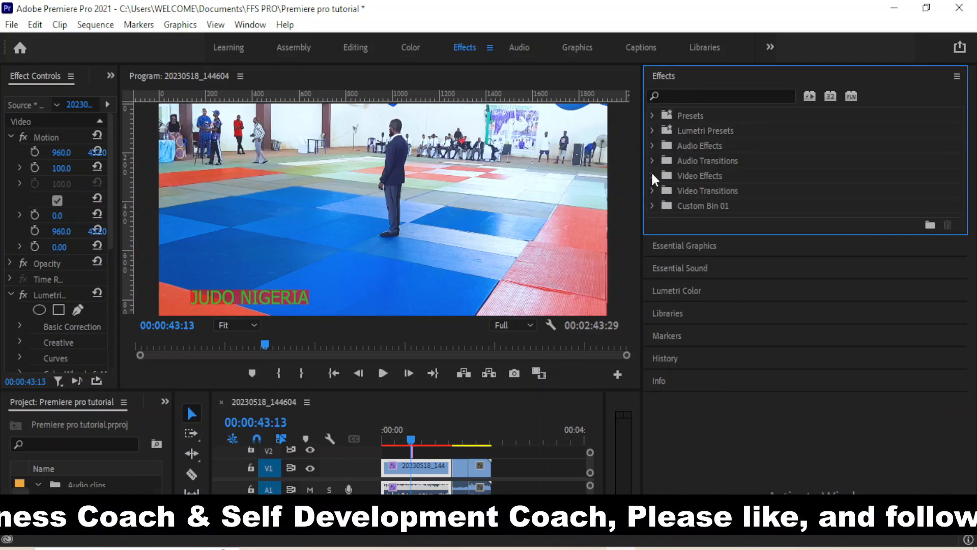
left_click(652, 190)
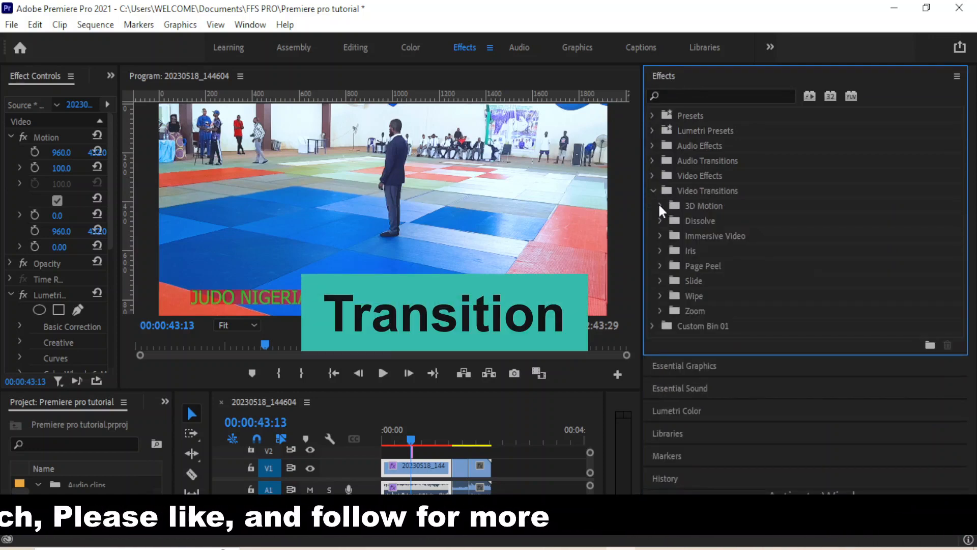
left_click(659, 205)
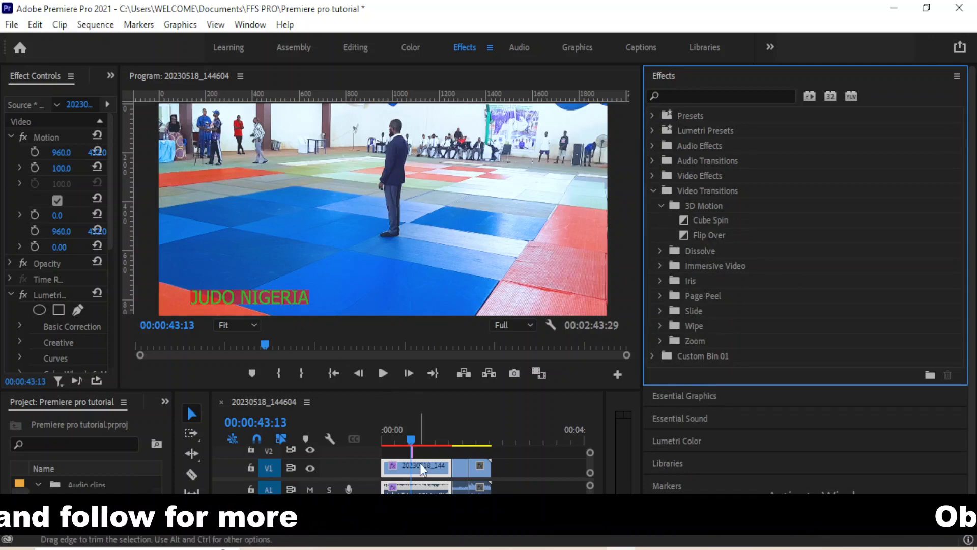
key("c")
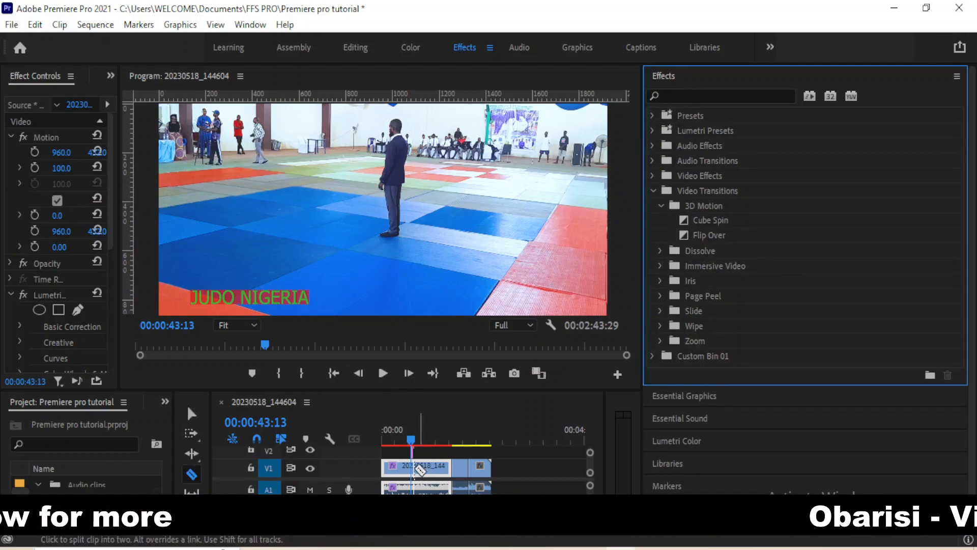
left_click(416, 471)
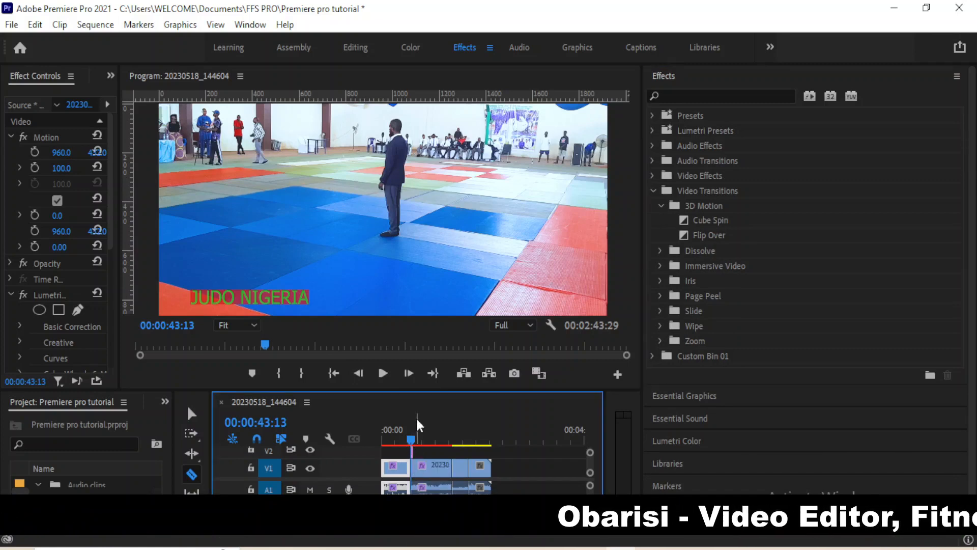
Apply the Flip Over transition to the cut on V1 near 00:00:32:25
left_click_drag(413, 440, 404, 436)
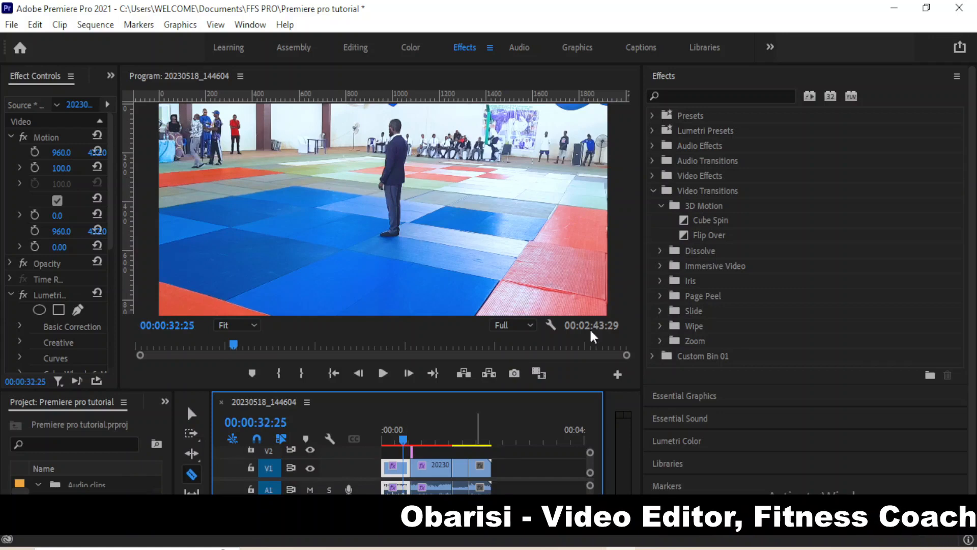
left_click(710, 236)
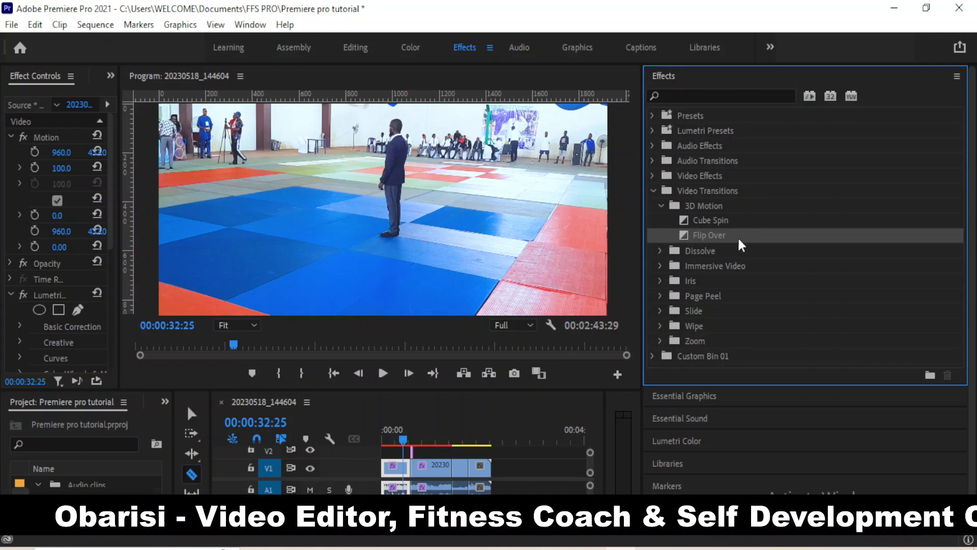
mouse_move(732, 234)
left_mouse_down()
mouse_move(402, 424)
mouse_move(402, 473)
mouse_move(742, 229)
left_mouse_up()
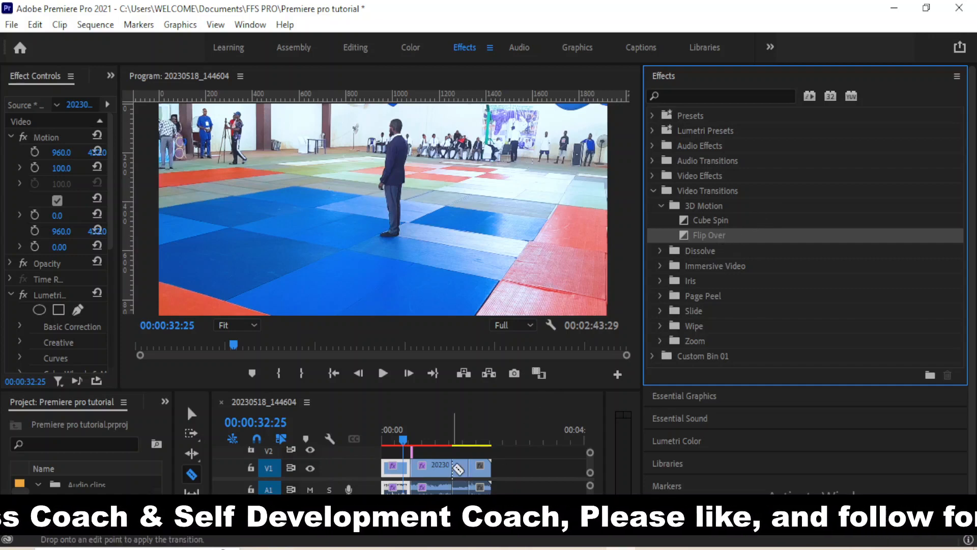
Play the sequence, zoomed to fit the timeline, to preview the Flip Over transition
mouse_move(404, 438)
left_mouse_down()
mouse_move(514, 385)
mouse_move(474, 386)
mouse_move(406, 429)
left_mouse_up()
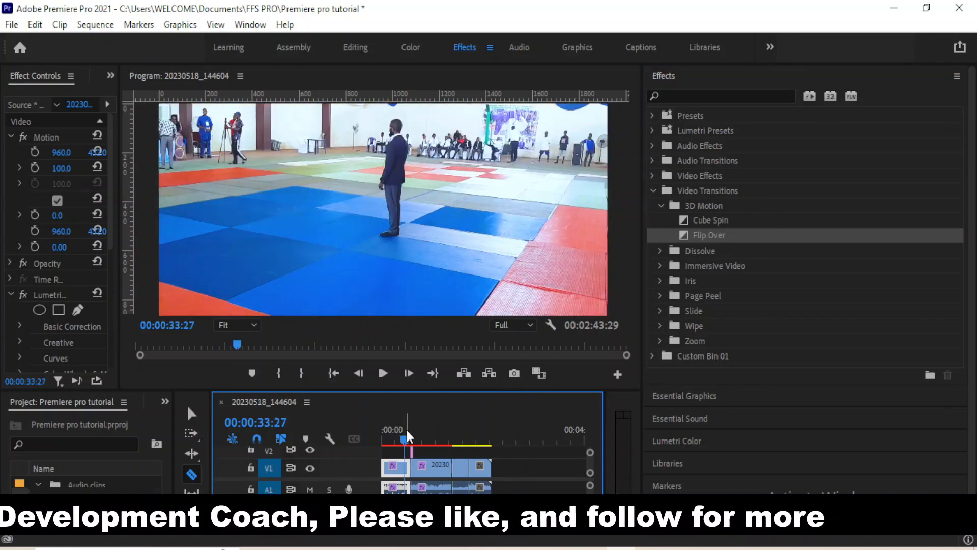
key("space")
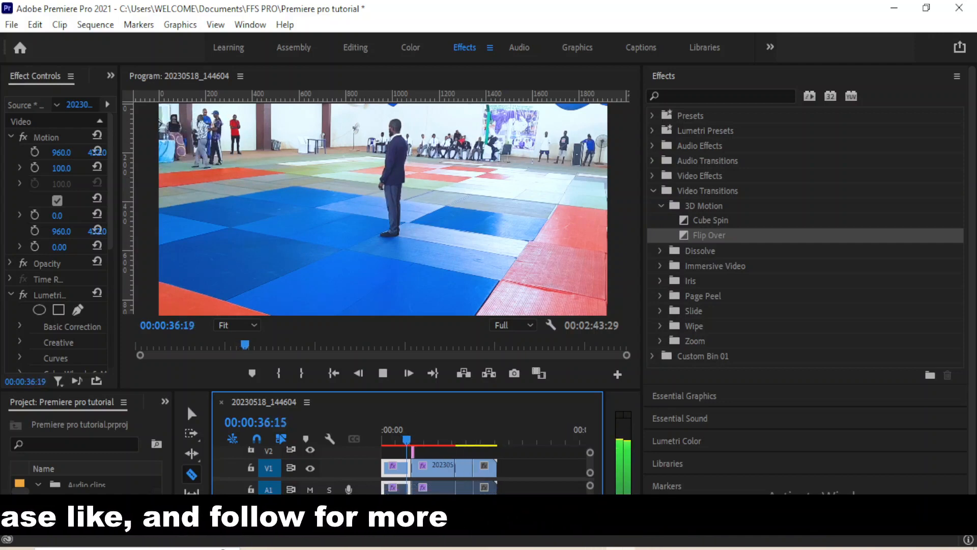
key("backslash")
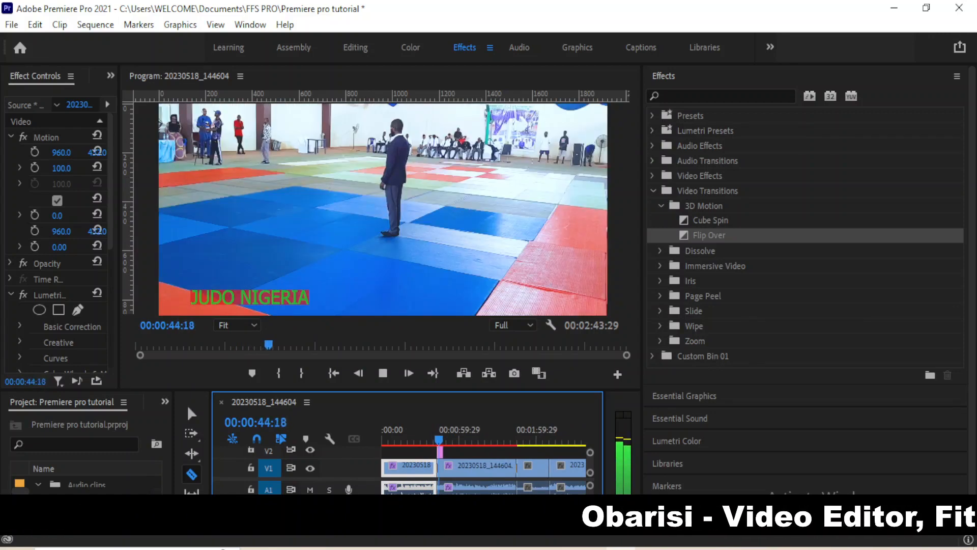
key("space")
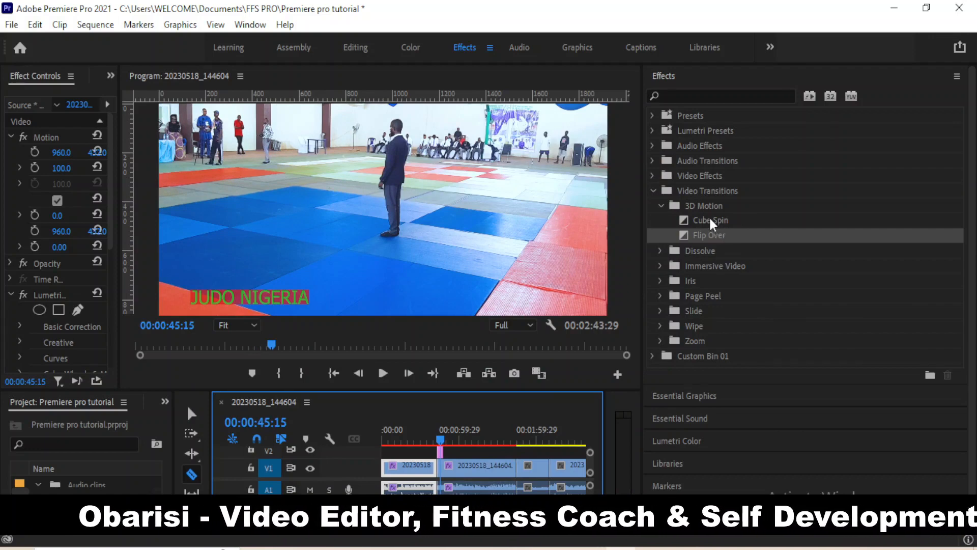
Drop Cube Spin on the V1 cut near 00:00:45 and play back through it
left_click_drag(709, 216, 448, 433)
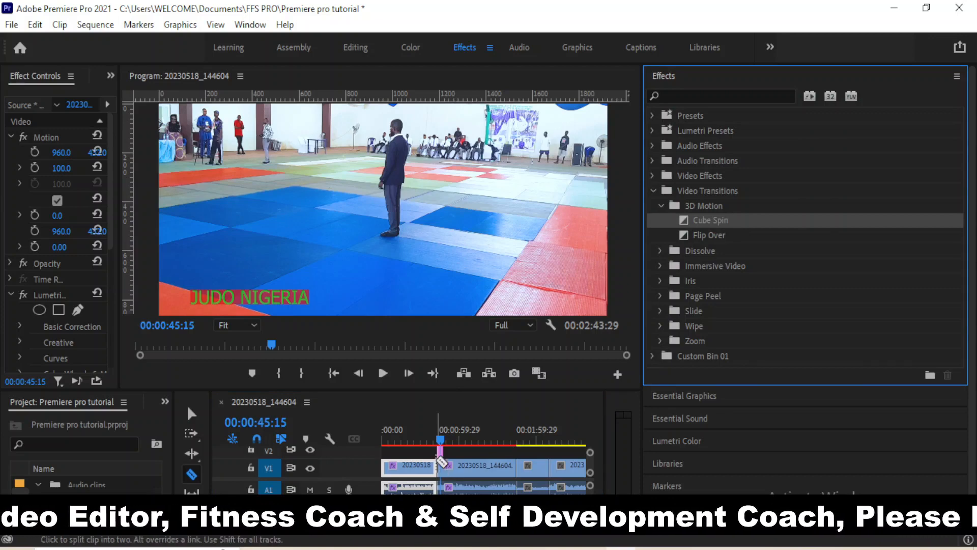
left_click_drag(442, 462, 436, 440)
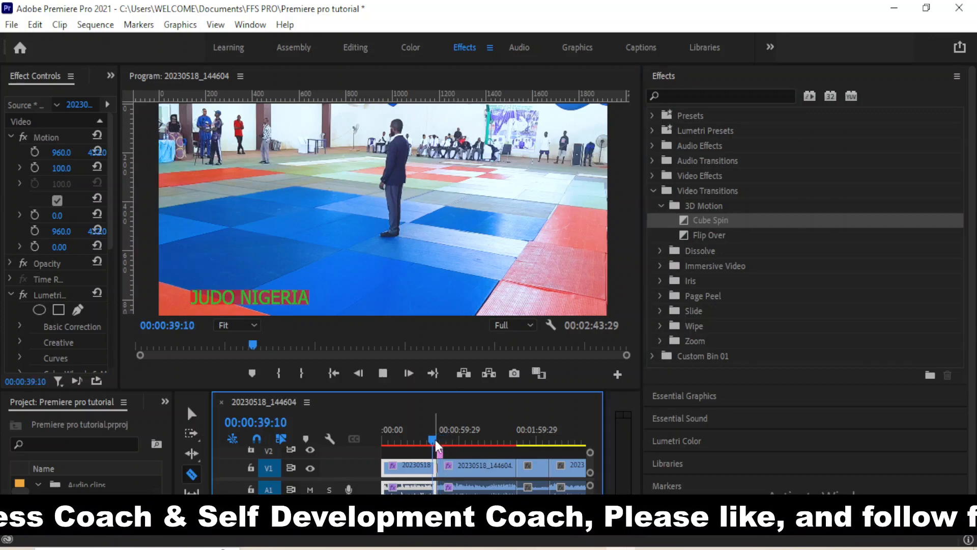
key("space")
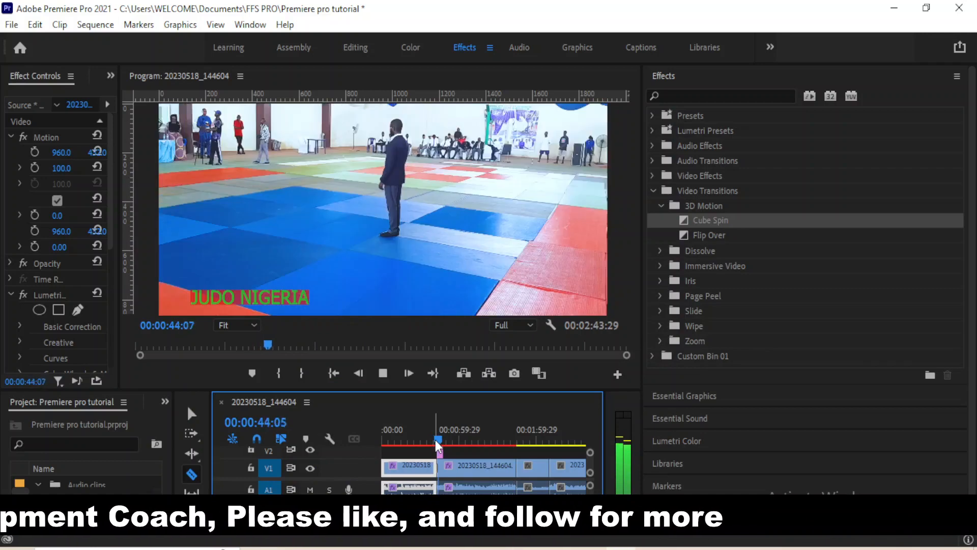
key("space")
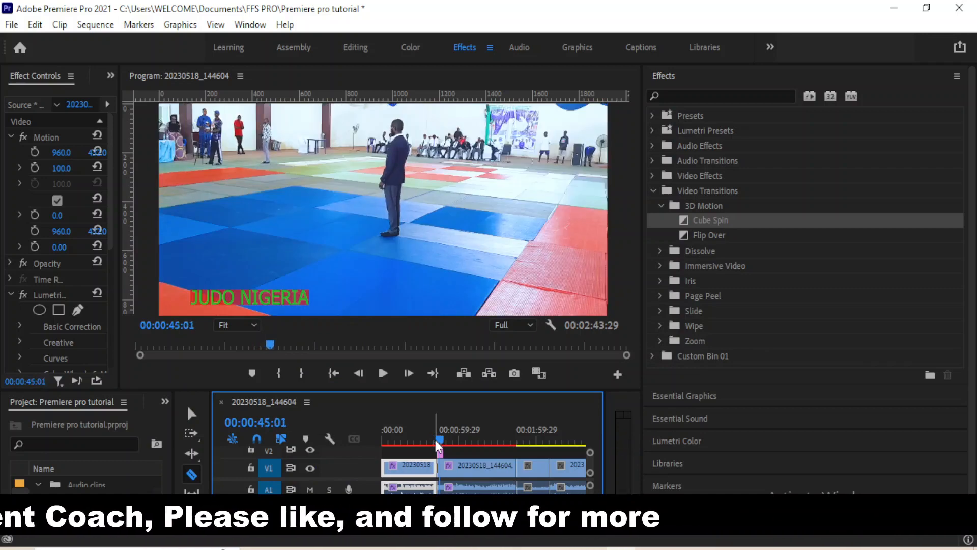
Set Program Monitor playback resolution to 1/2 and place the playhead at 00:00:44:17
left_click(506, 325)
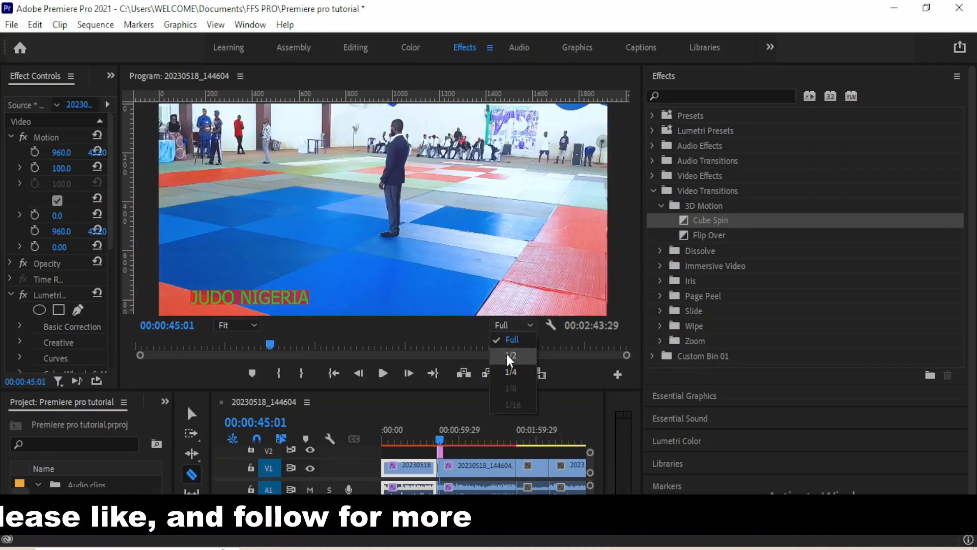
left_click(507, 355)
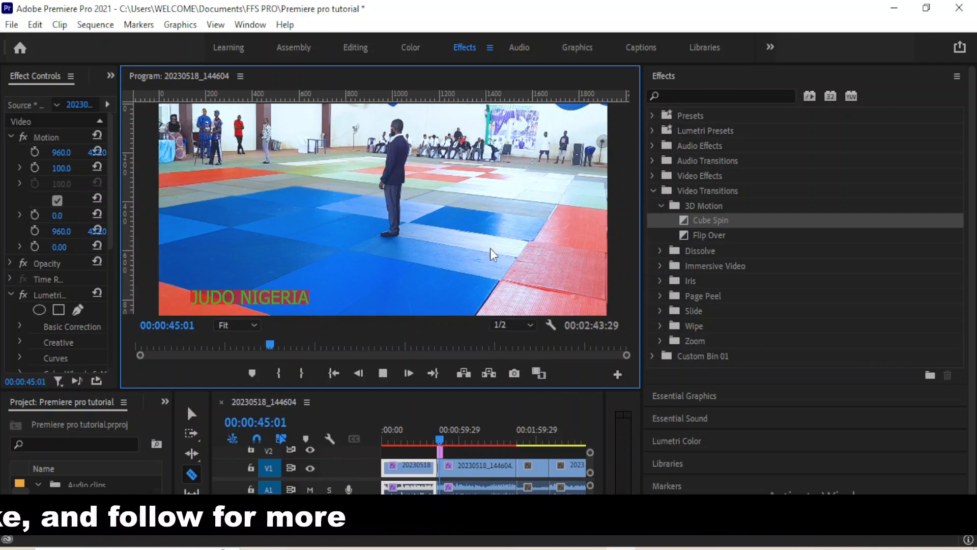
left_click(437, 442)
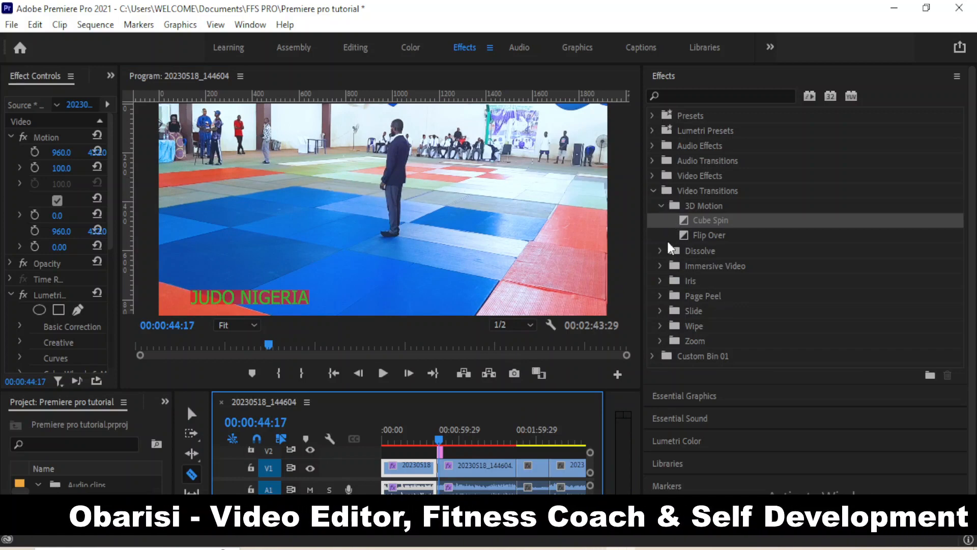
Apply the Page Peel transition from the Page Peel folder to the V1 cut
left_click(661, 295)
left_click(660, 295)
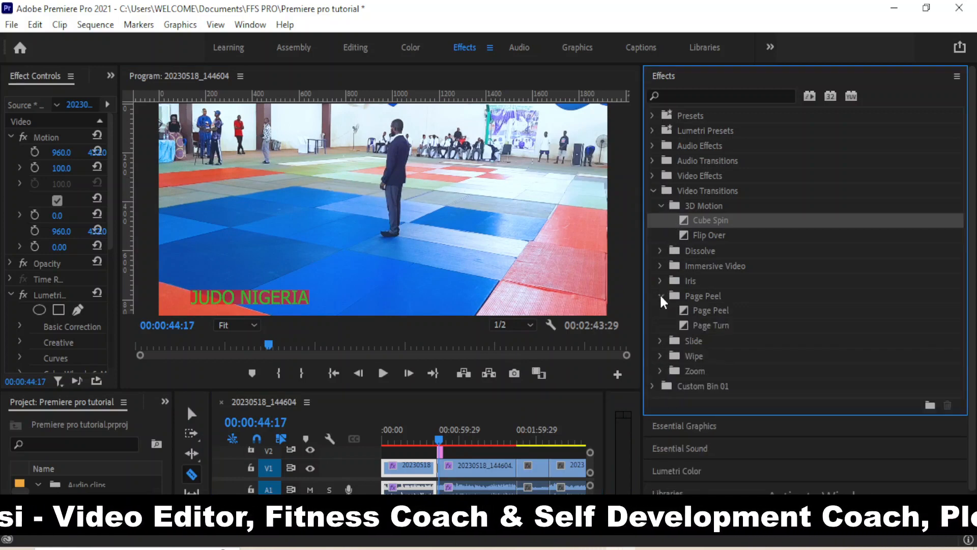
left_click(723, 308)
left_click_drag(723, 308, 519, 466)
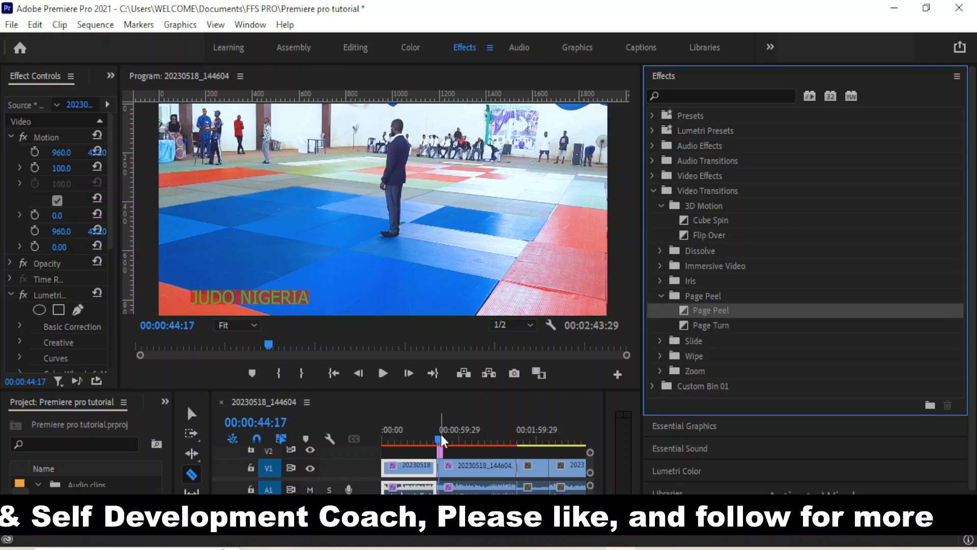
Preview playback from about 00:01:14, then expand the Slide transitions folder
left_click_drag(442, 435, 516, 454)
key("space")
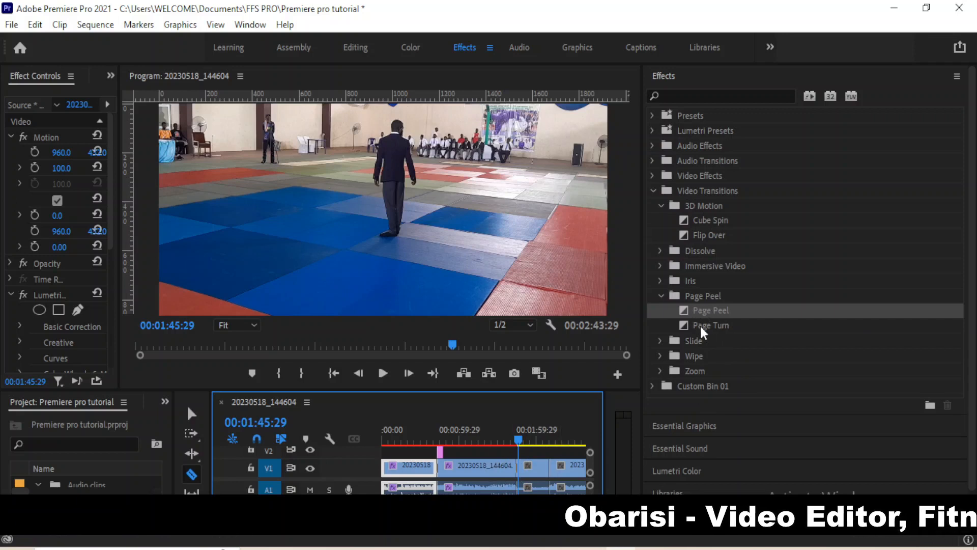
left_click(659, 340)
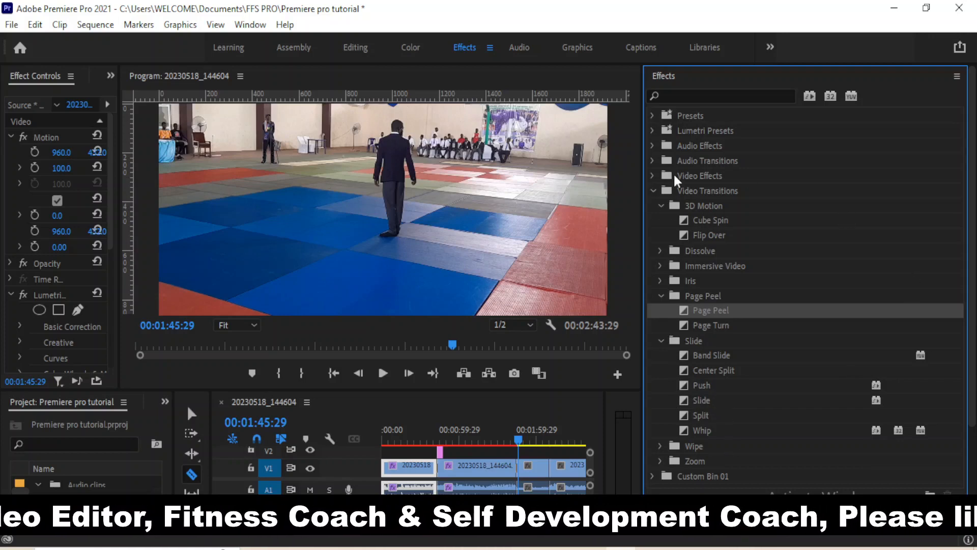
scroll(972, 326, "down", 3)
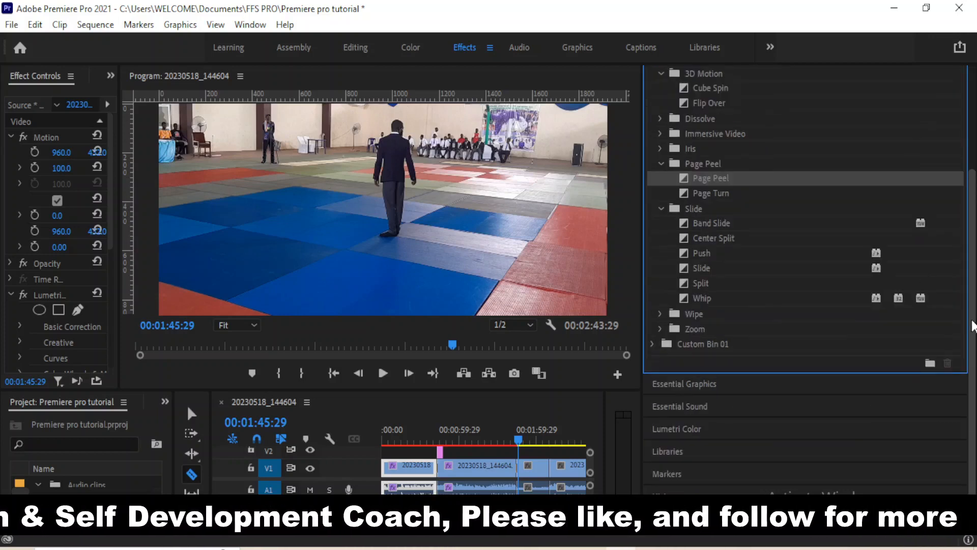
scroll(969, 268, "up", 3)
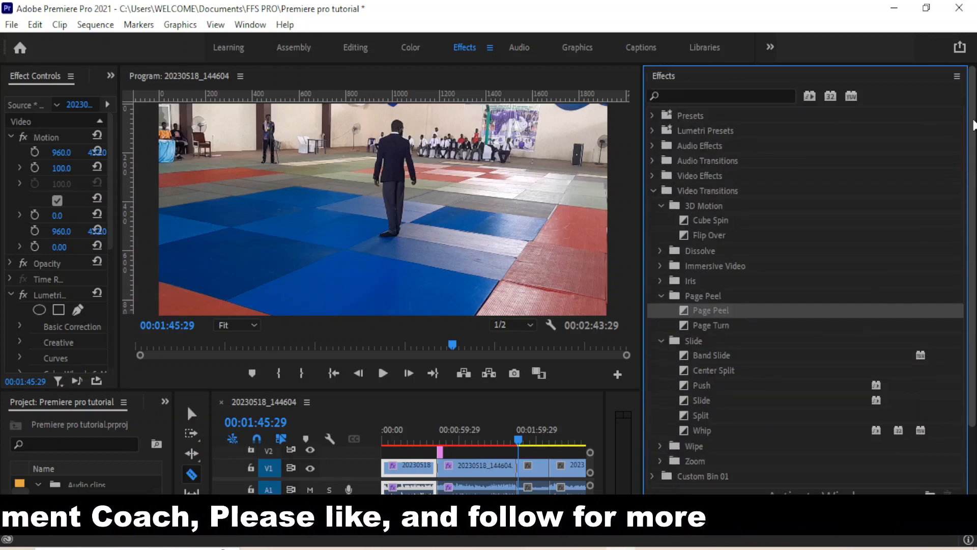
left_click_drag(973, 124, 973, 161)
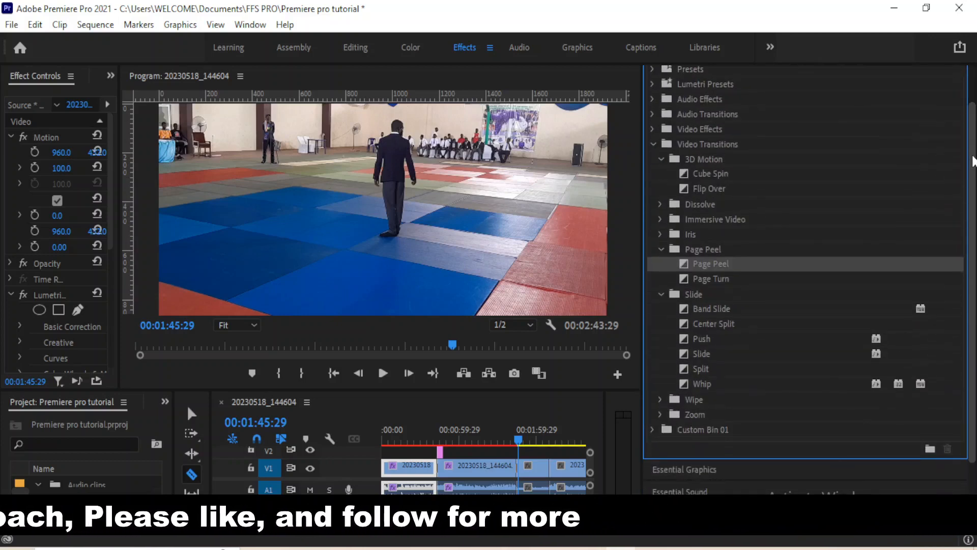